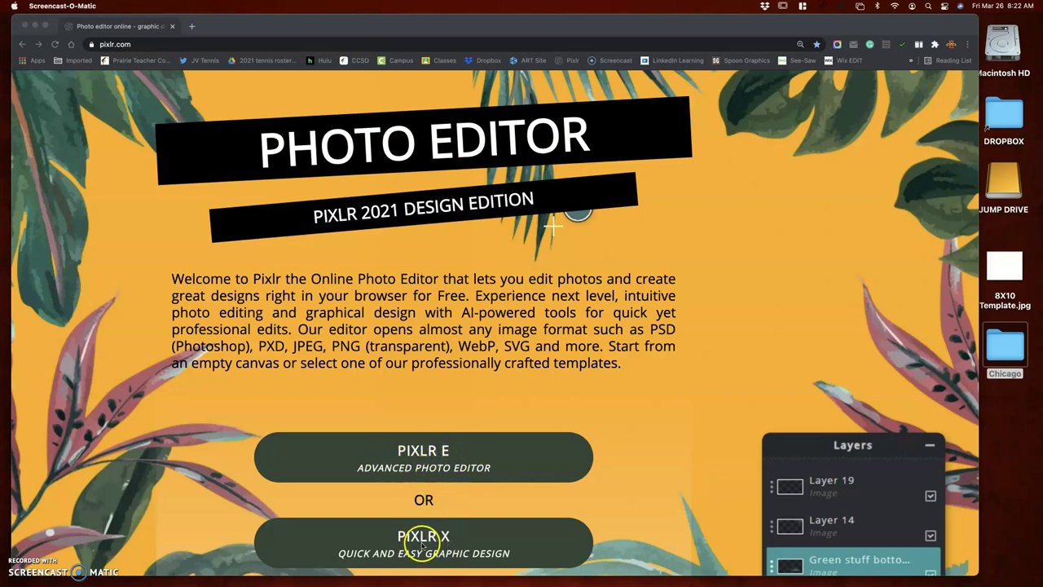
Open 8X10 Template.jpg in Pixlr E at its original 3000 x 2400 px size.
click(431, 454)
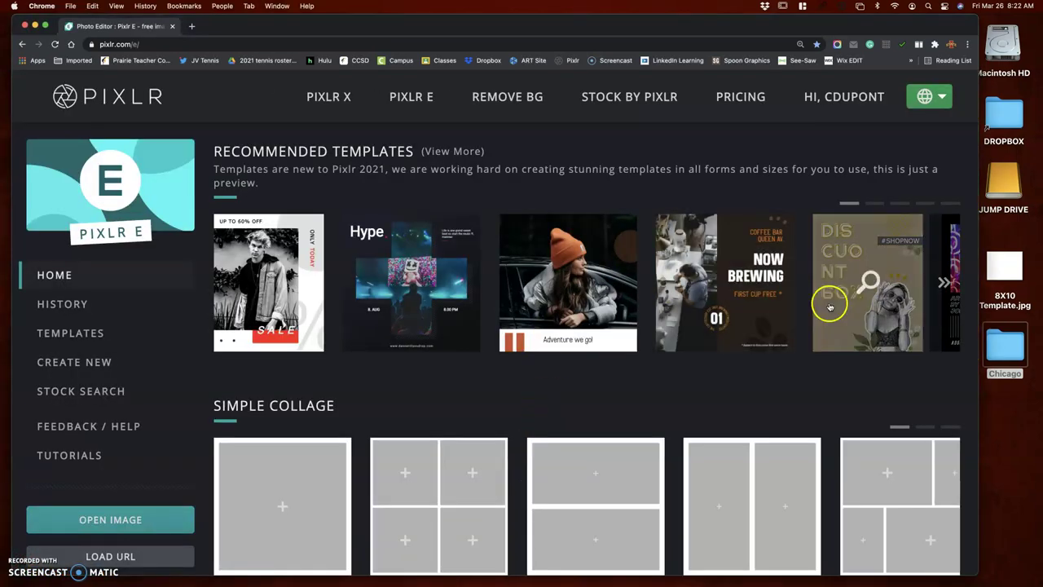
click(1008, 266)
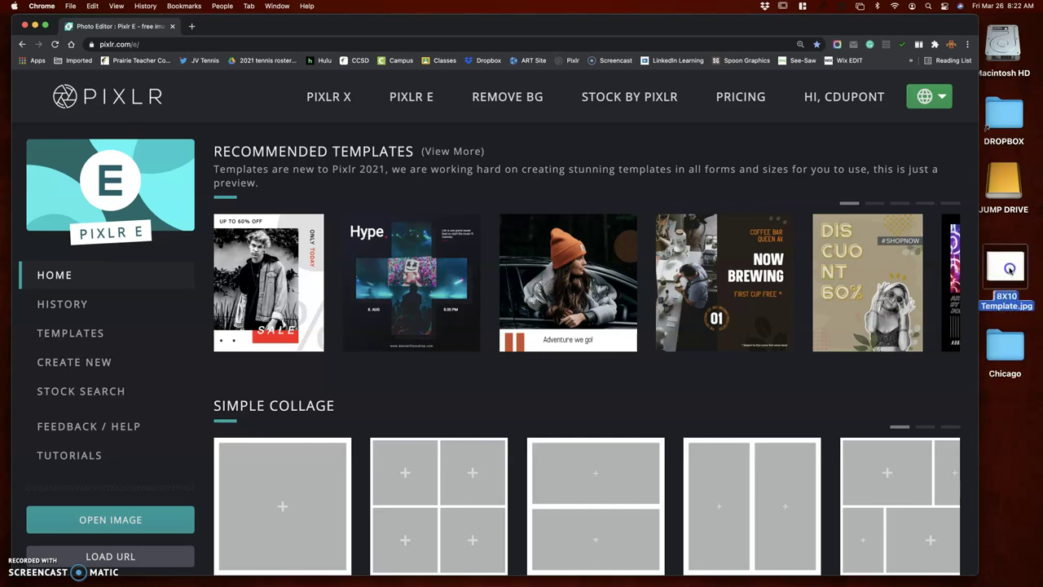
drag(1008, 264, 468, 328)
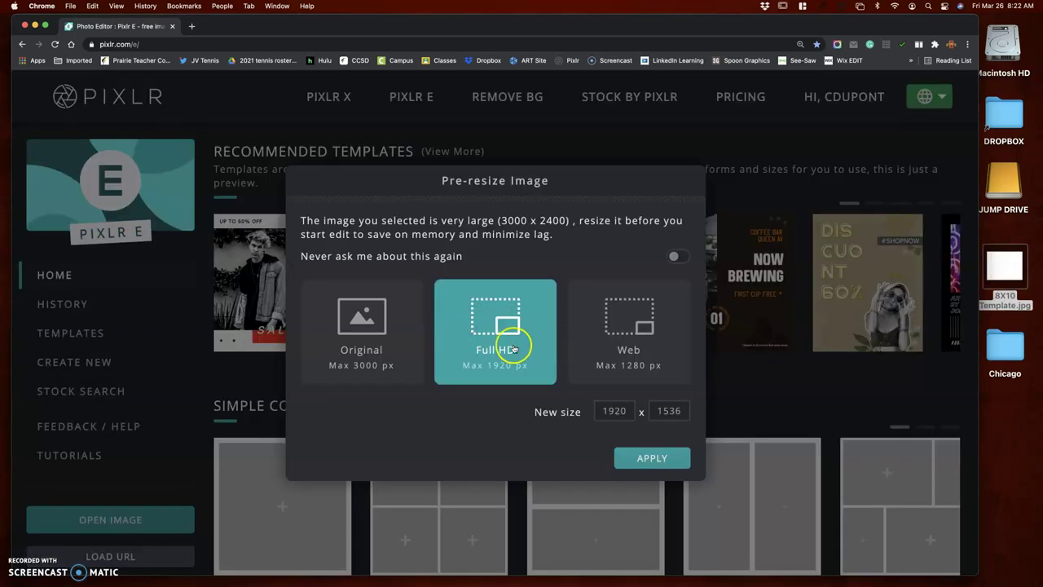
click(362, 314)
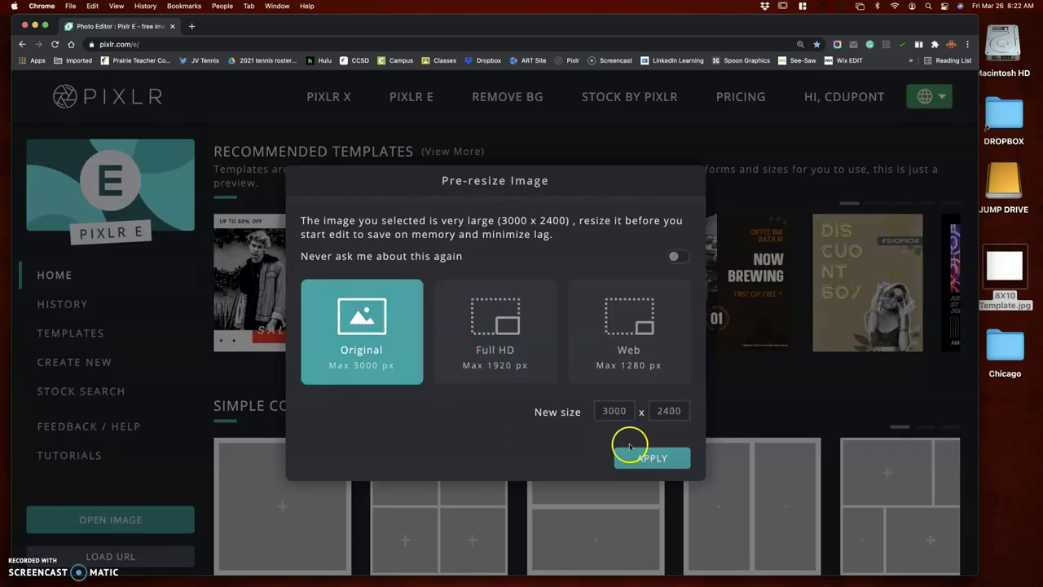
click(657, 457)
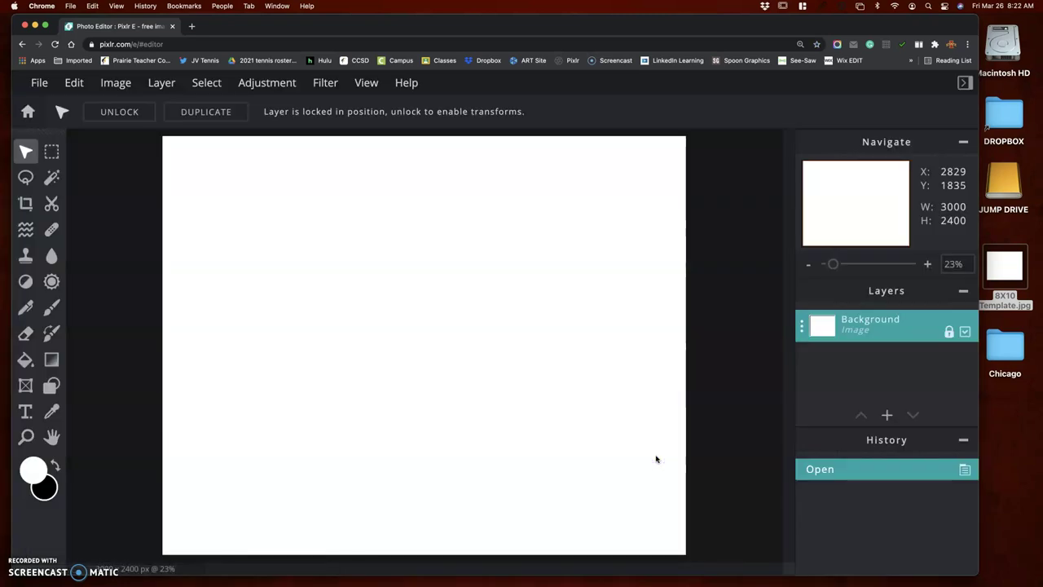
Open the Chicago folder and drag all five Chicago jpgs onto the Pixlr canvas.
double_click(1007, 350)
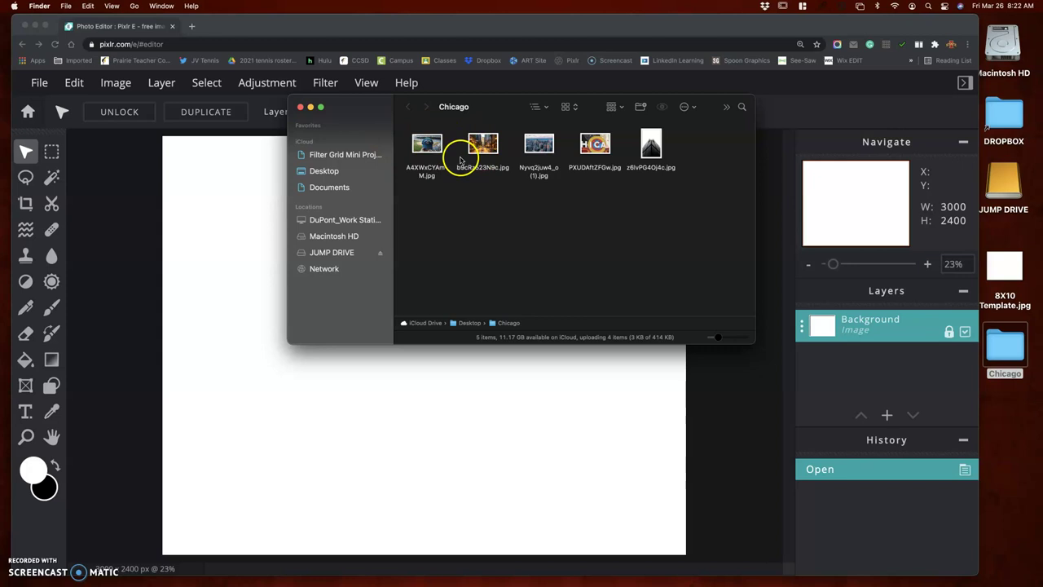
drag(363, 106, 553, 135)
drag(598, 160, 825, 204)
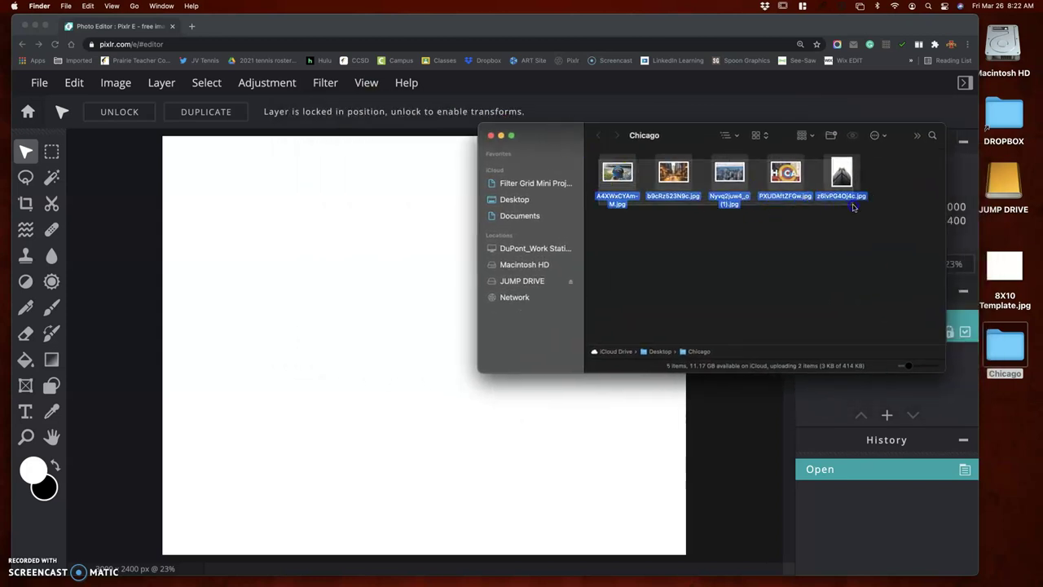
drag(622, 176, 362, 381)
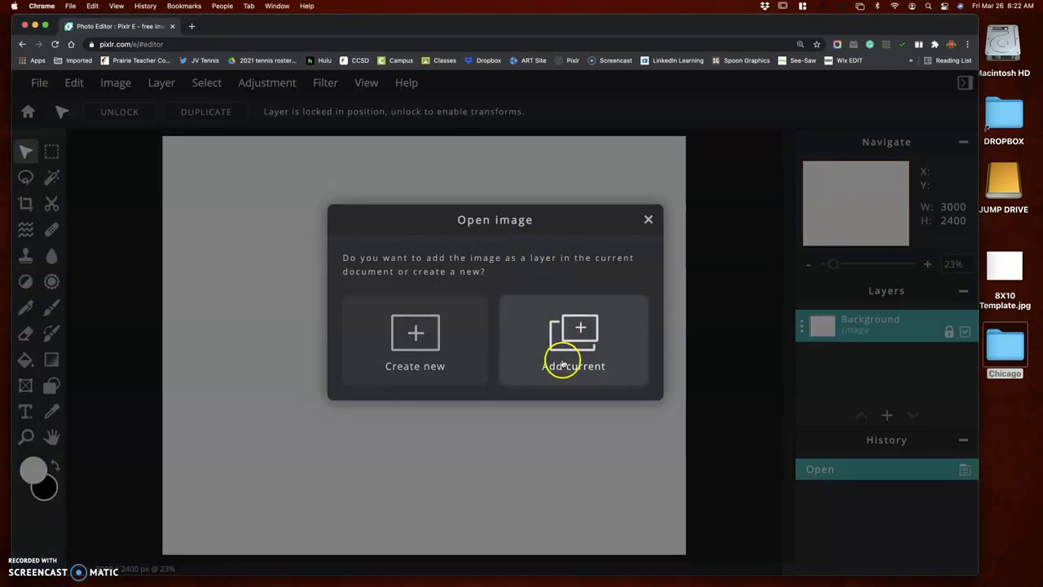
Add each of the five dropped Chicago photos to the current document as layers.
click(577, 336)
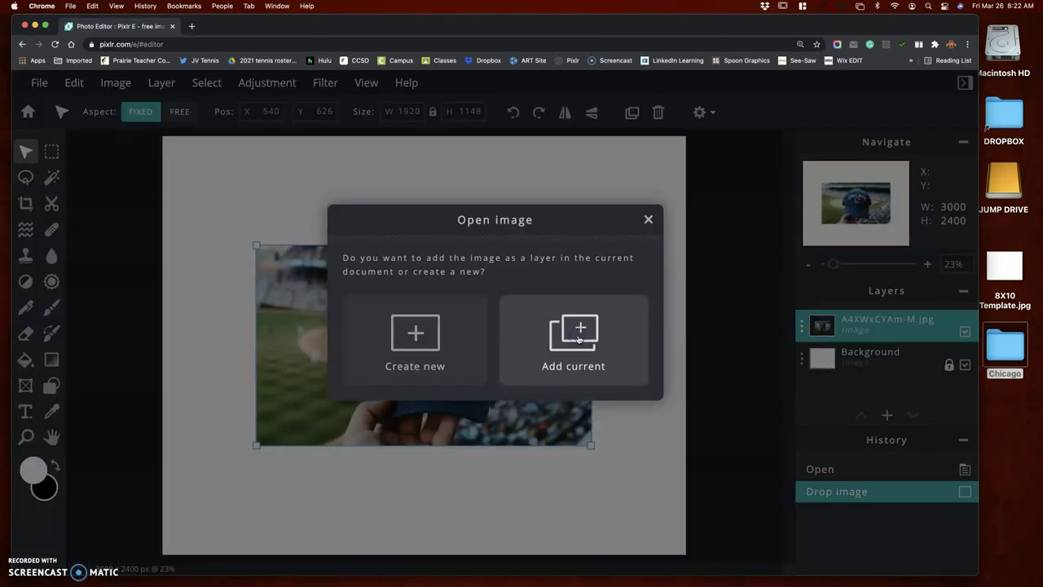
click(577, 336)
click(577, 338)
click(578, 336)
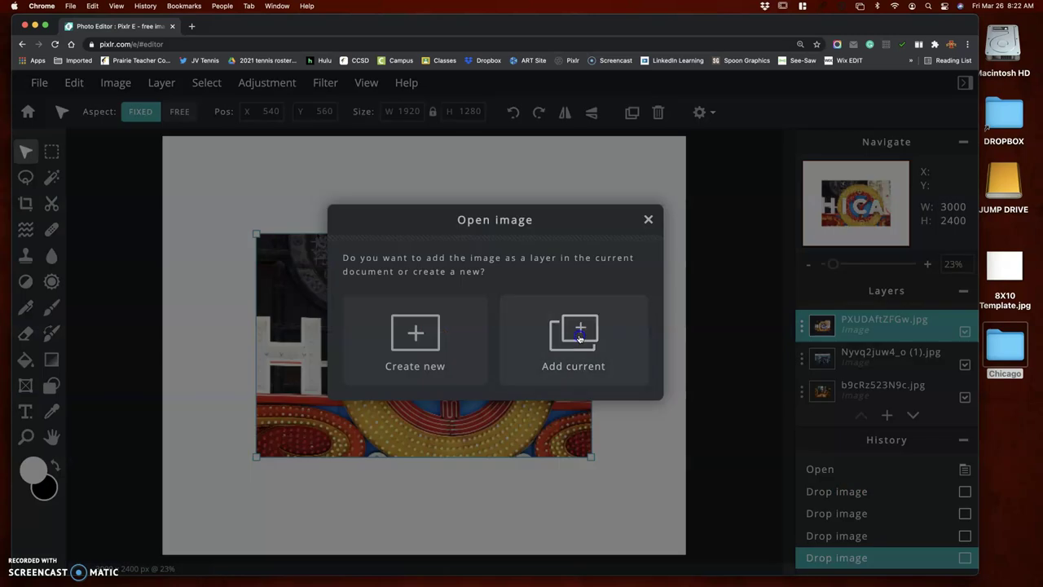
click(579, 338)
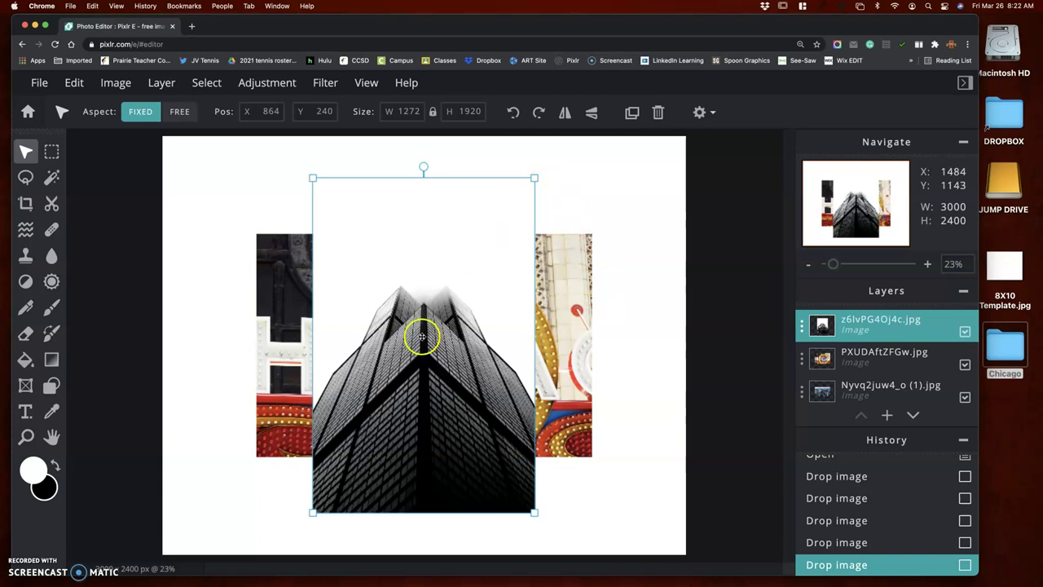
Shrink the tall building photo to the left side and the theater sign photo to the lower right.
click(522, 234)
drag(535, 177, 558, 158)
drag(479, 290, 350, 314)
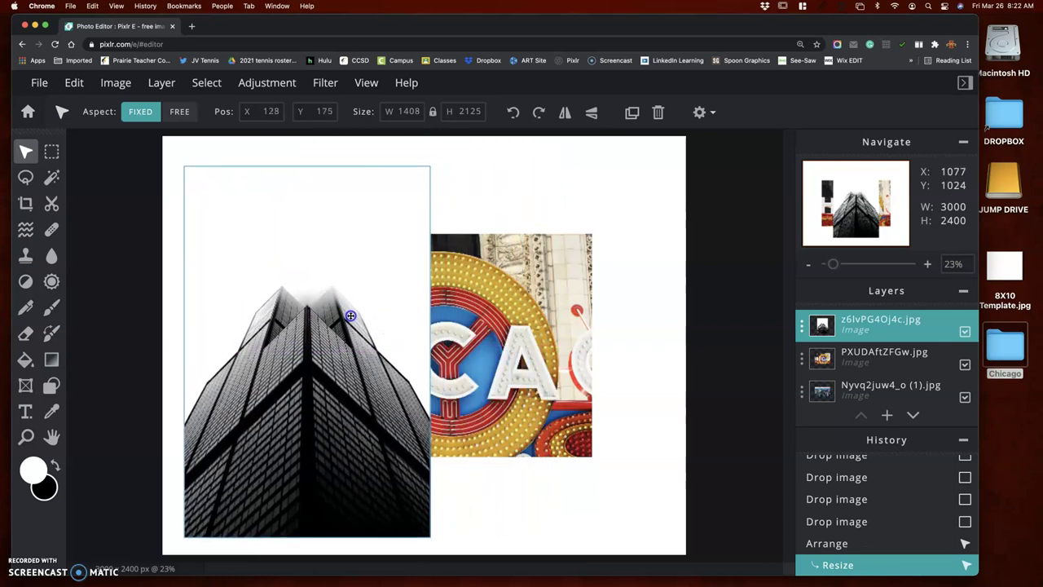
click(513, 348)
drag(259, 234, 436, 327)
drag(538, 407, 623, 420)
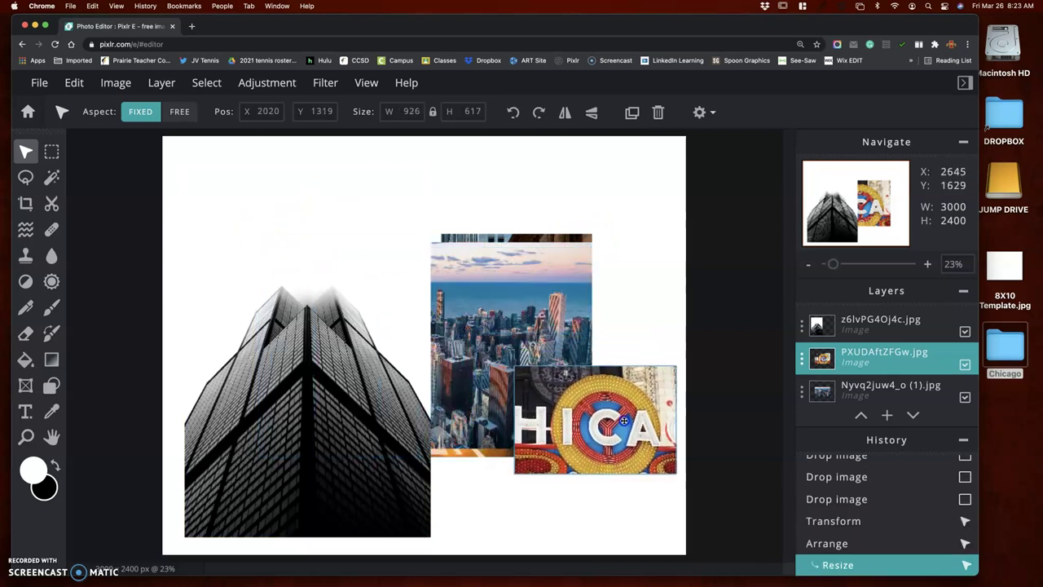
Shrink the city skyline photo and place it over the street photo.
click(512, 307)
drag(590, 242, 468, 310)
drag(369, 346, 545, 301)
drag(438, 275, 481, 300)
Shrink the street photo into the upper right and the cap photo into the top right.
click(514, 252)
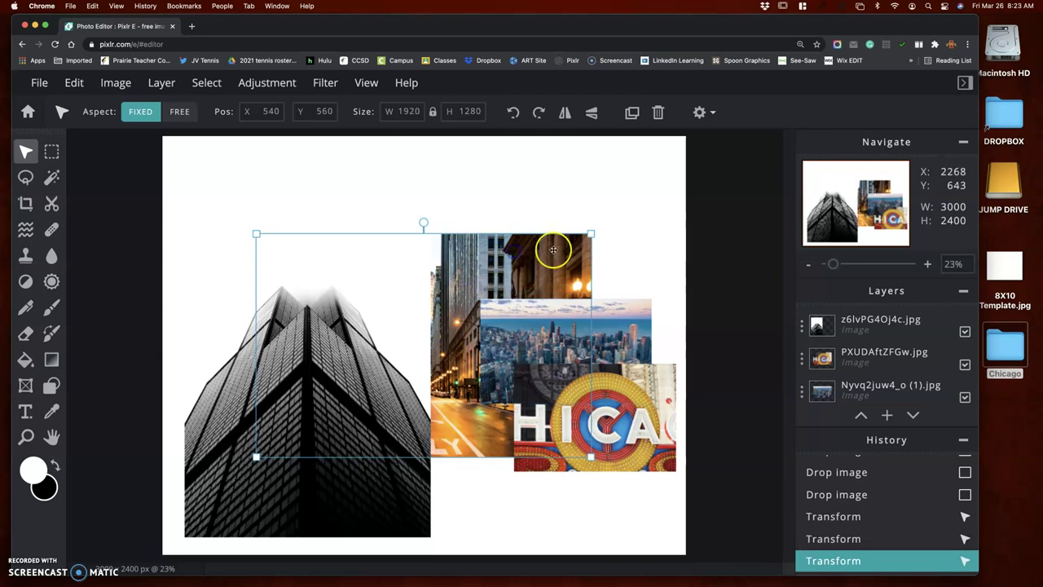
drag(256, 233, 416, 303)
drag(450, 388, 537, 275)
click(270, 252)
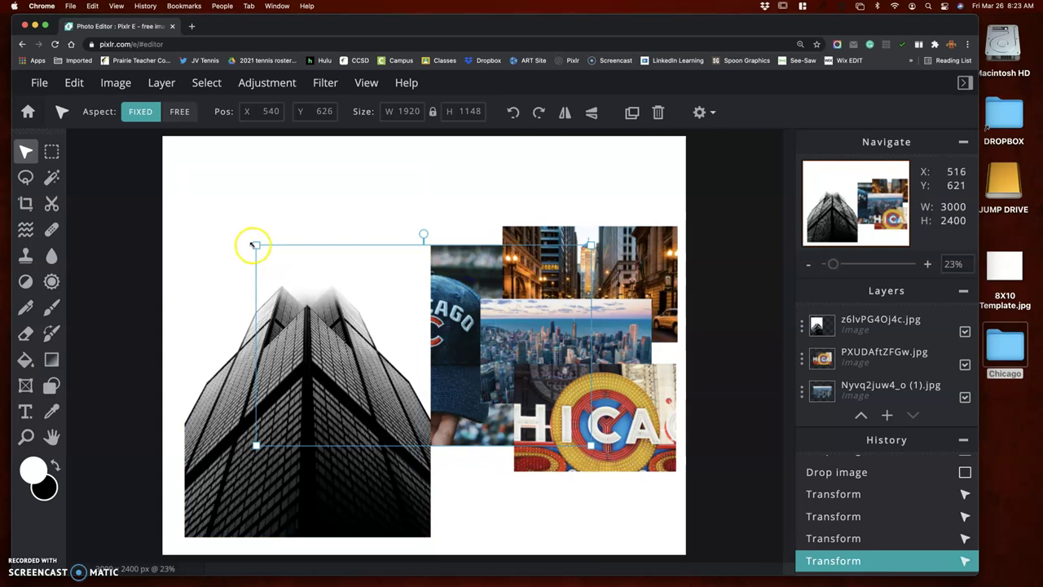
drag(251, 242, 447, 215)
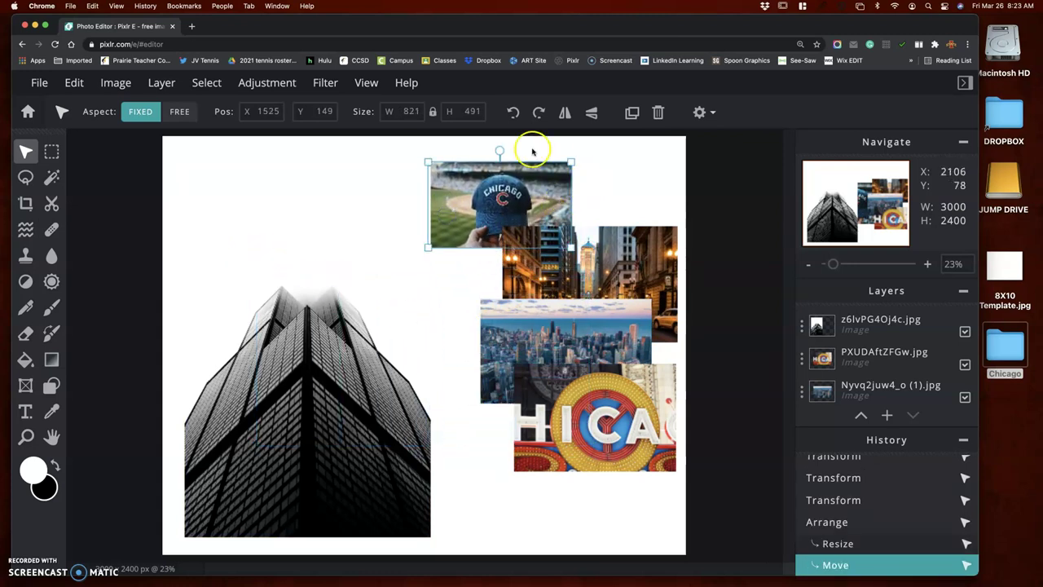
Tilt the cap photo counter-clockwise and the street photo clockwise.
drag(501, 150, 514, 175)
click(603, 248)
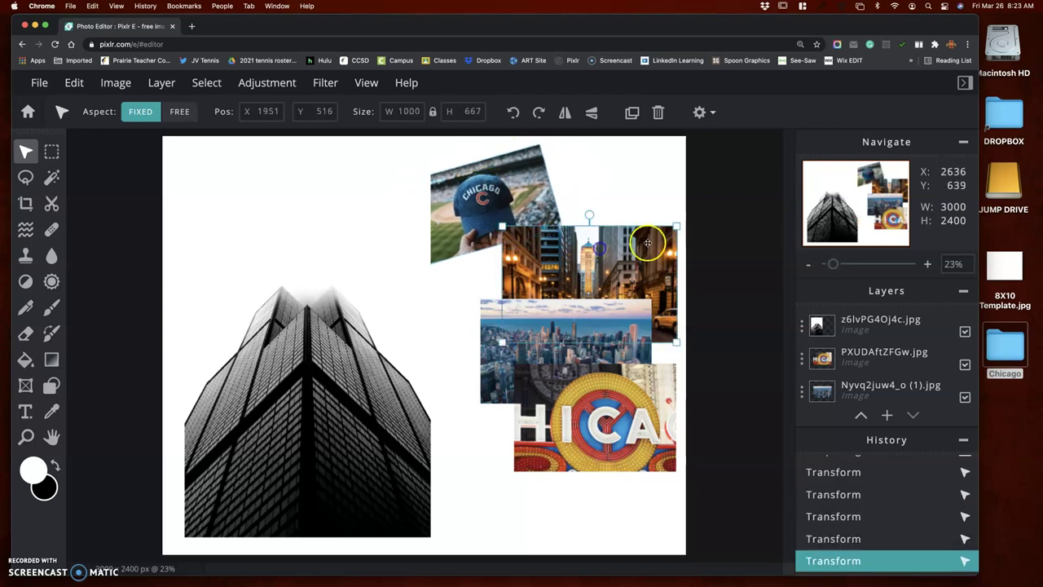
drag(590, 214, 610, 221)
Shift the skyline photo left and tuck the tilted theater sign photo into the lower right corner.
click(512, 344)
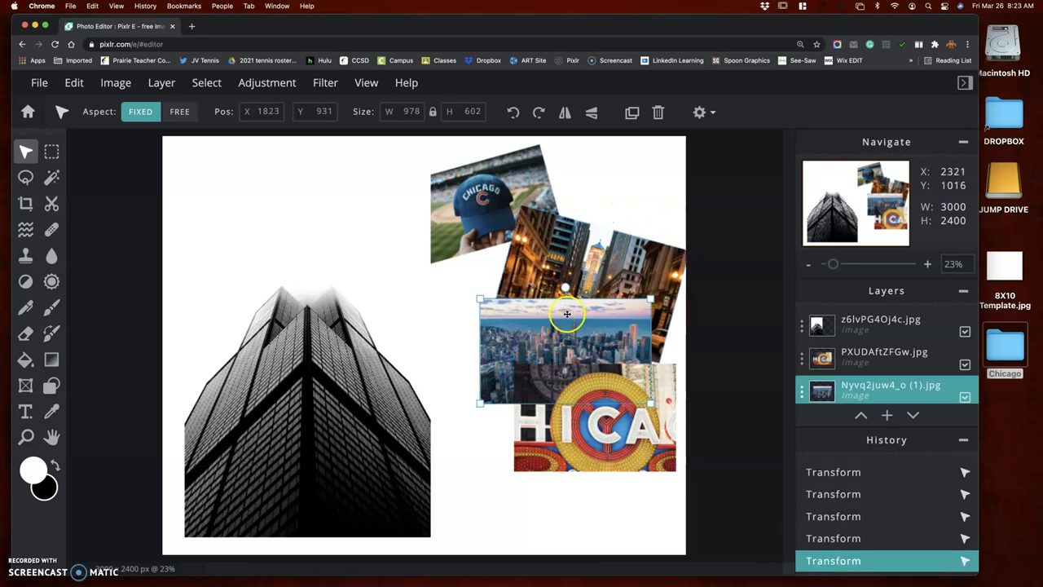
drag(551, 325, 527, 329)
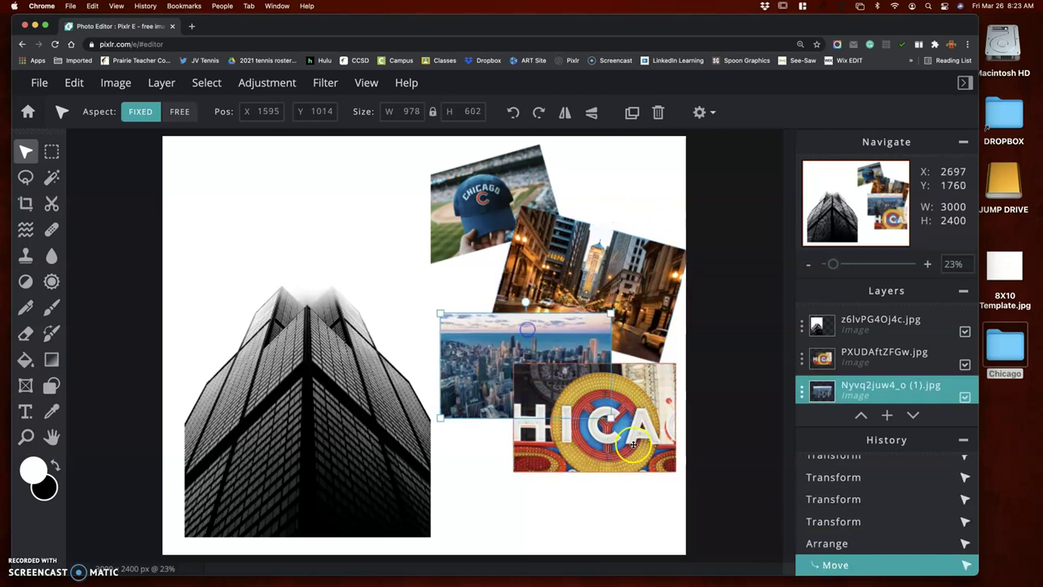
click(676, 378)
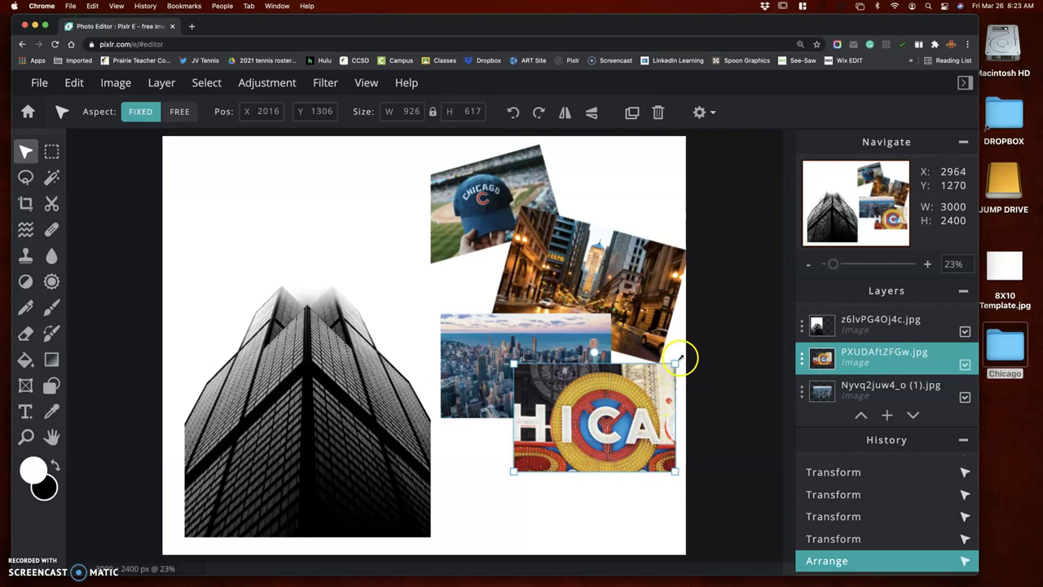
drag(594, 359, 613, 376)
drag(621, 429, 603, 456)
drag(522, 383, 524, 393)
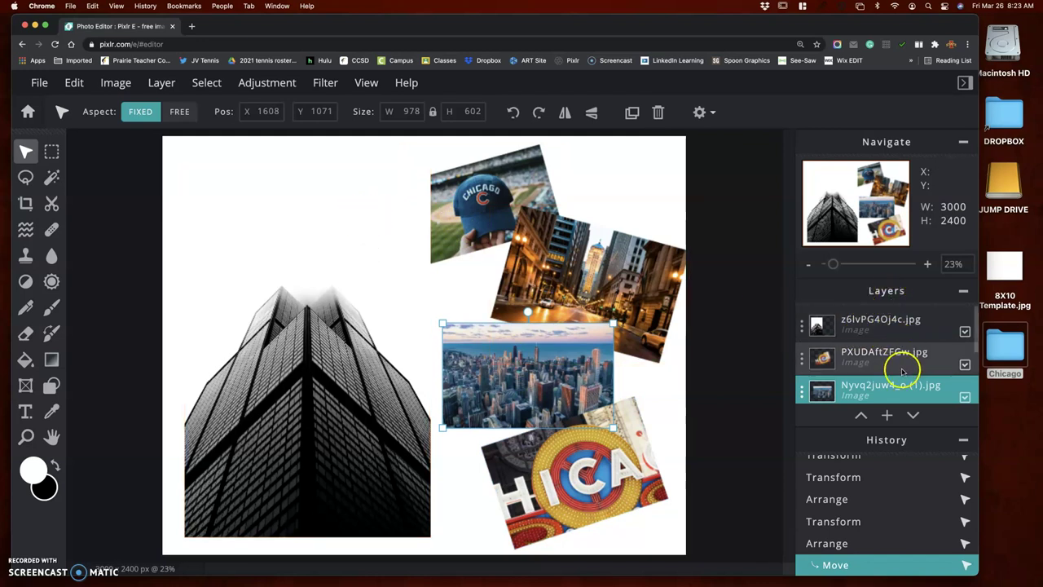
Drag the tall building layer (z6lvPG4Oj4c.jpg) down to sit just above Background.
scroll(875, 359, down, 3)
scroll(872, 347, up, 2)
scroll(873, 347, down, 3)
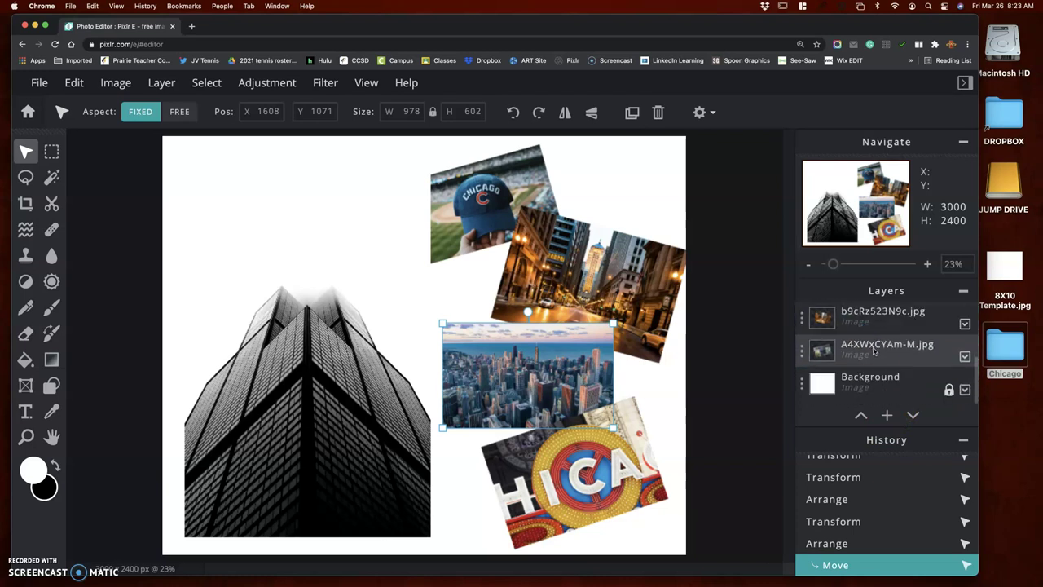
scroll(874, 359, up, 3)
click(870, 324)
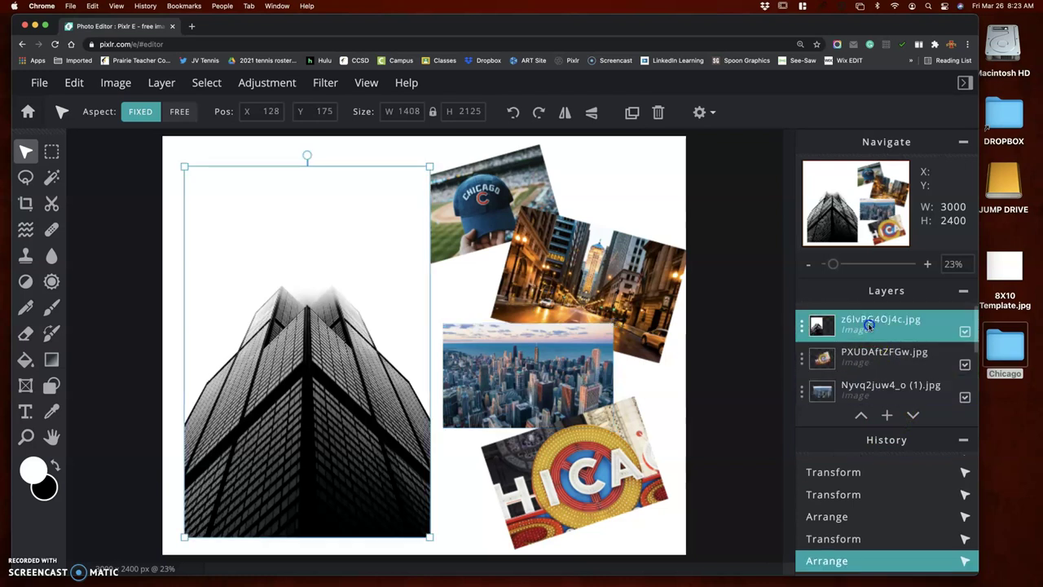
drag(873, 324, 873, 375)
scroll(872, 374, down, 2)
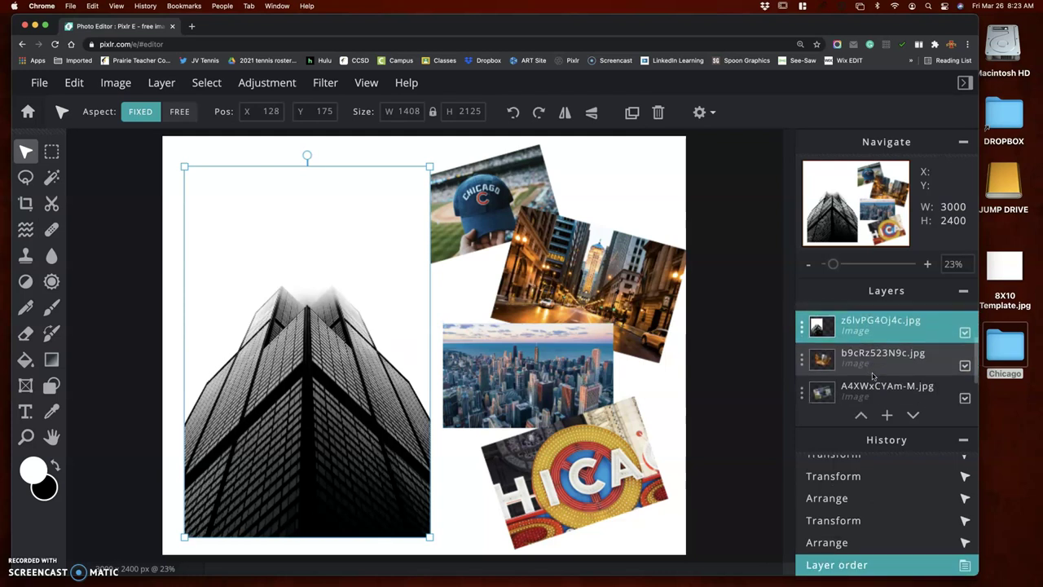
drag(860, 326, 870, 365)
scroll(871, 372, down, 1)
click(579, 168)
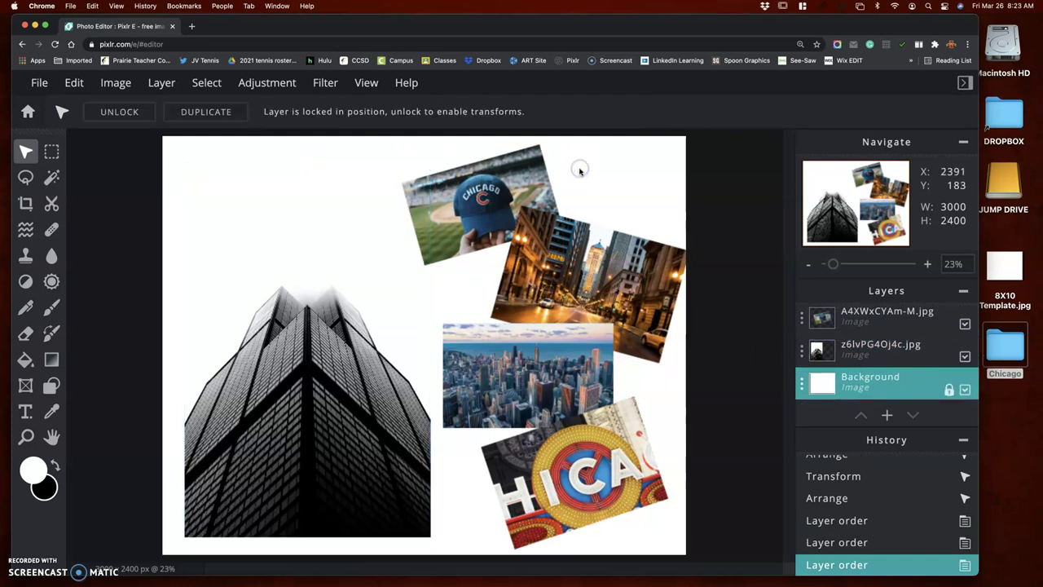
Nudge the skyline and Chicago sign photos, and move the cap photo slightly right.
mouse_move(549, 360)
mouse_down()
mouse_move(540, 338)
mouse_move(533, 357)
mouse_up()
click(571, 432)
drag(582, 458, 582, 454)
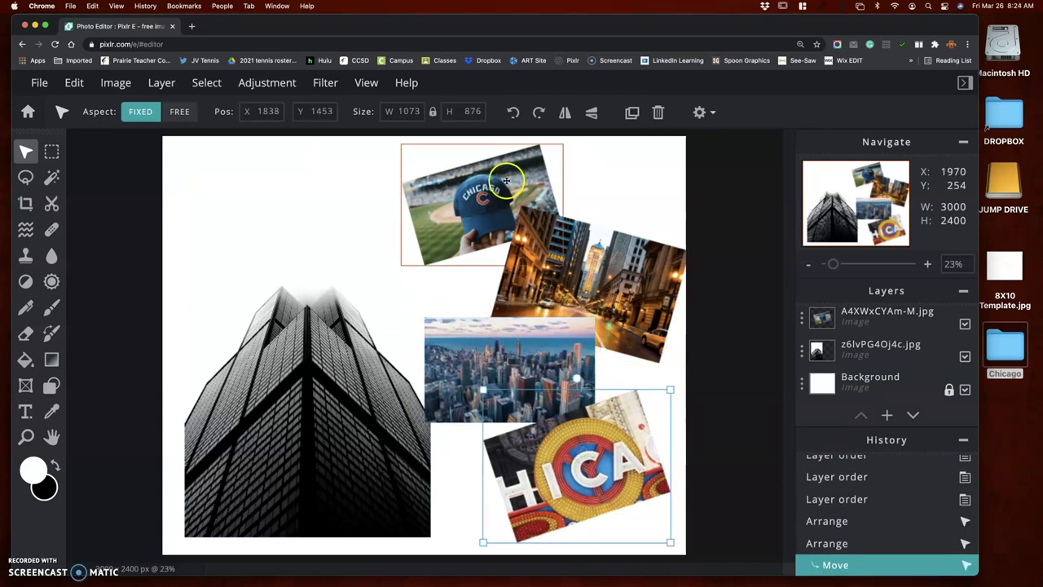
drag(507, 179, 520, 185)
click(553, 367)
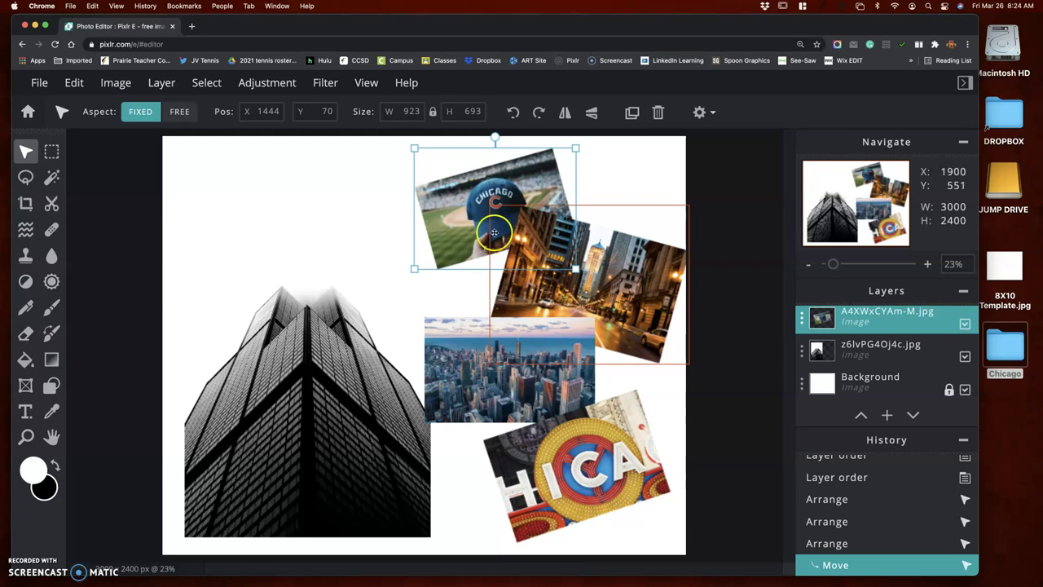
Select the city street photo.
click(546, 242)
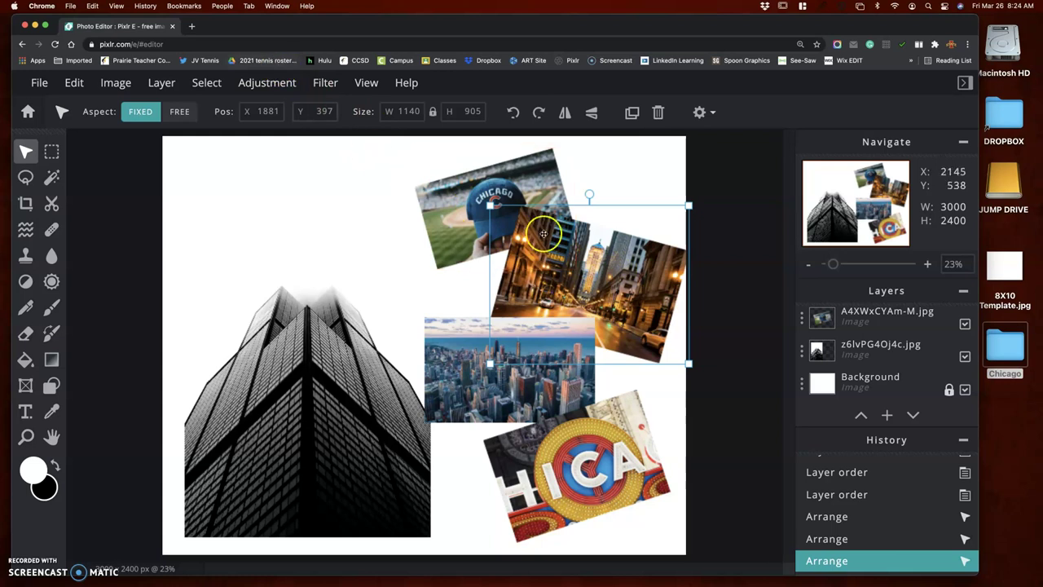
scroll(876, 387, up, 2)
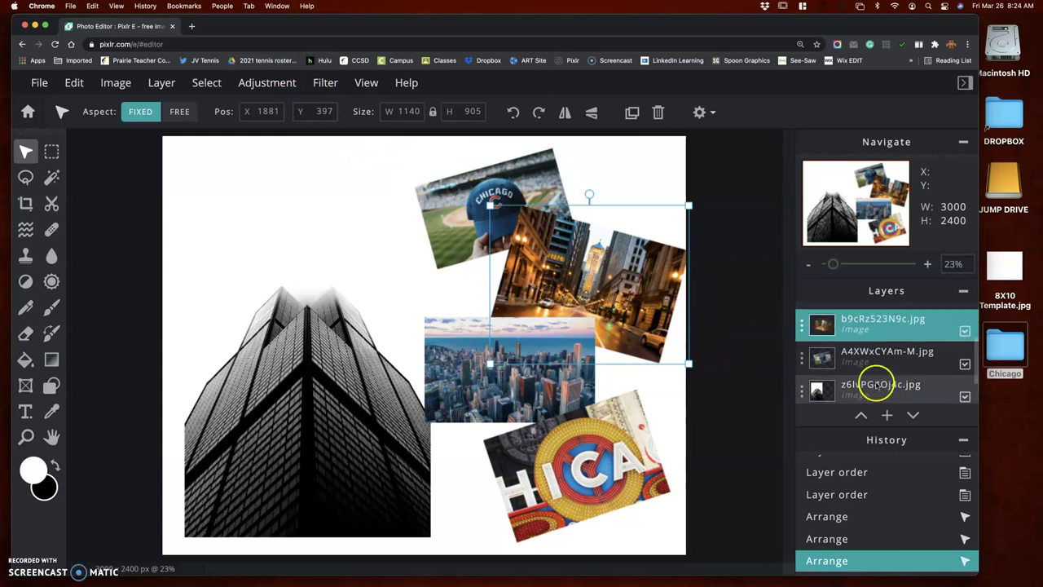
scroll(876, 388, up, 1)
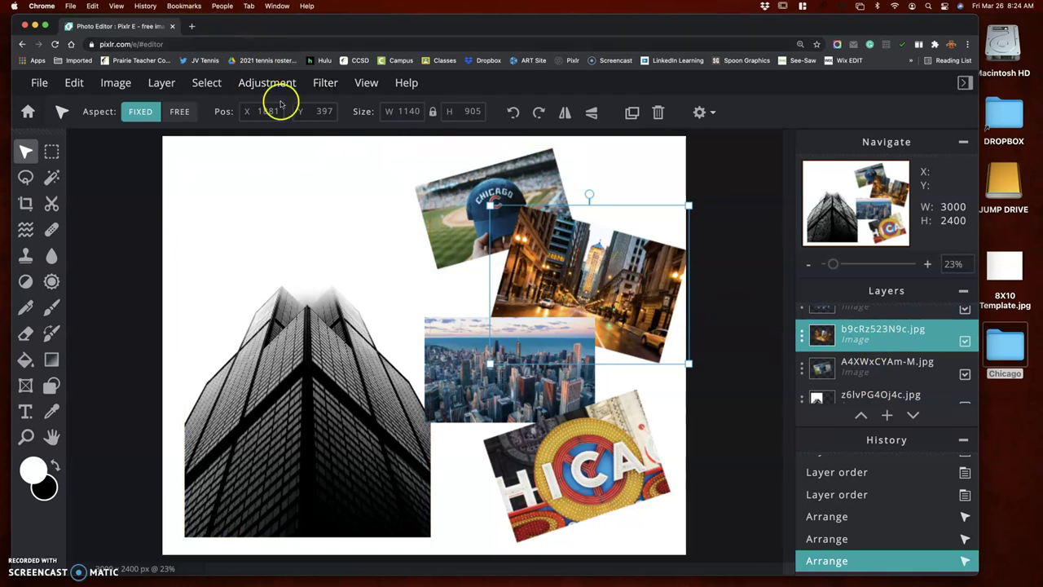
Give the street photo a Drop shadow with 15px blur and Offset x and y of 10.
click(327, 85)
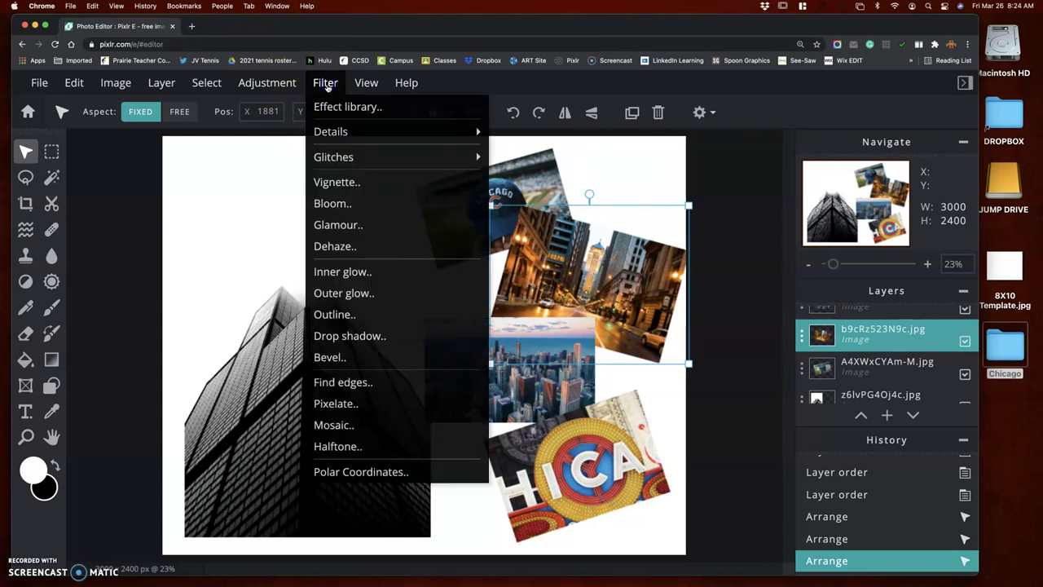
click(369, 338)
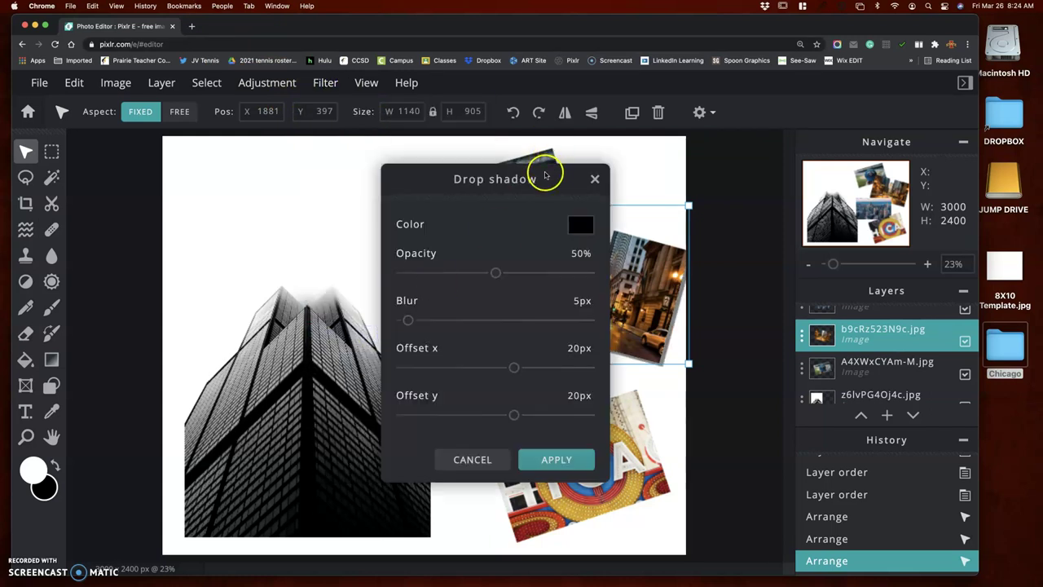
drag(546, 169, 371, 159)
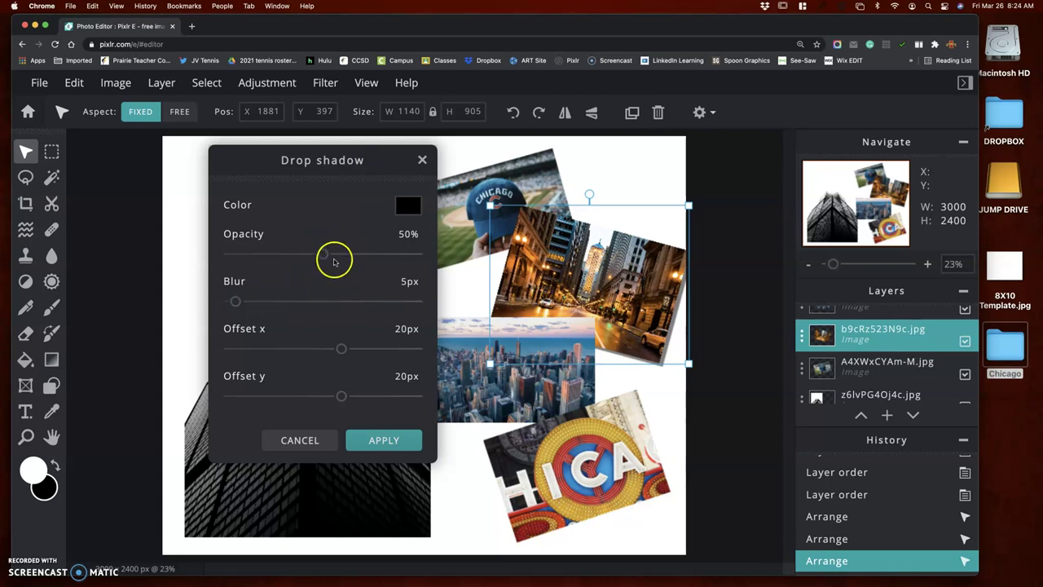
mouse_move(323, 253)
mouse_down()
mouse_move(384, 258)
mouse_move(322, 256)
mouse_up()
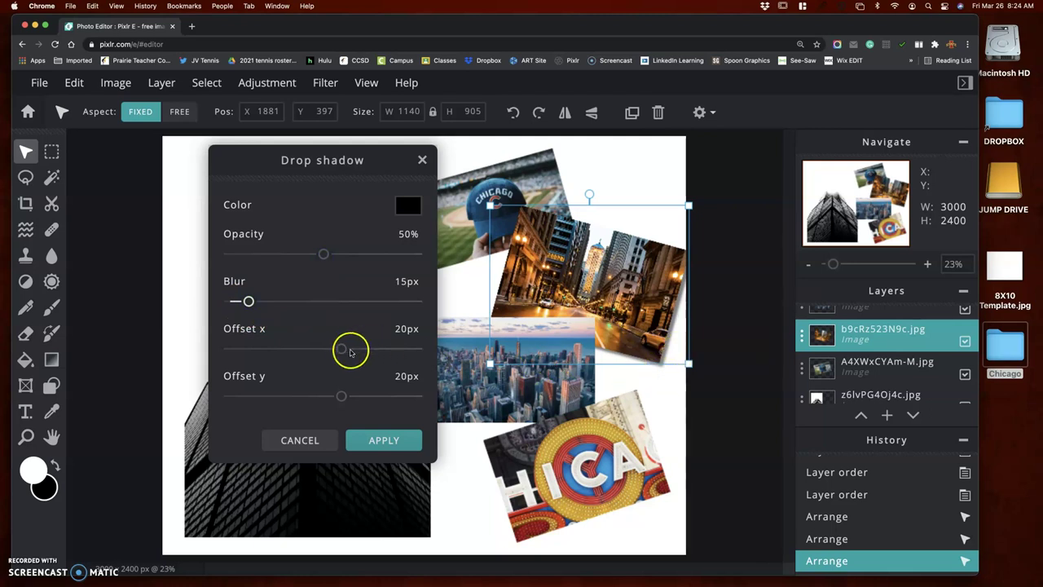
drag(348, 351, 353, 349)
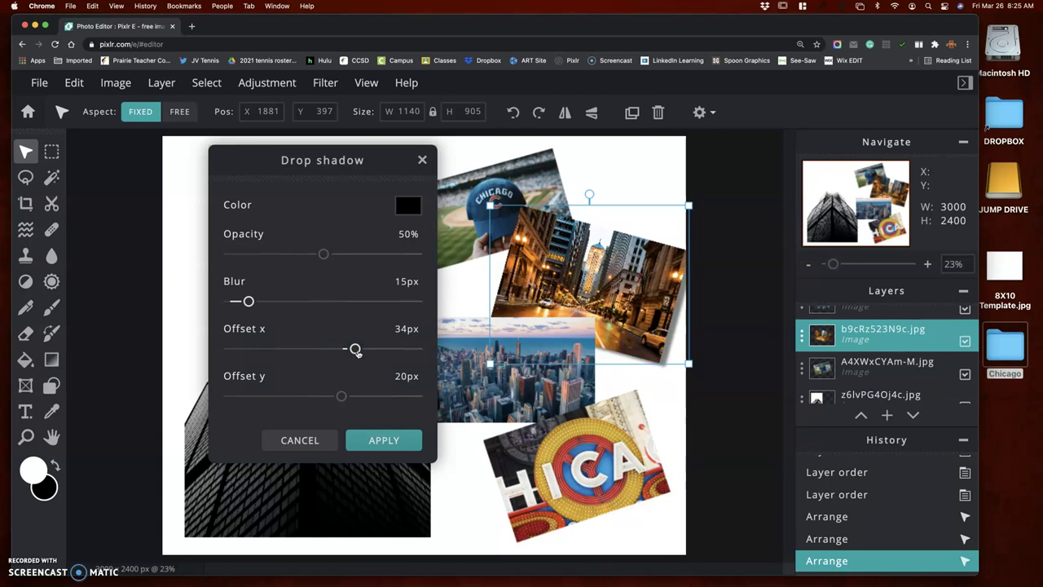
drag(344, 350, 339, 349)
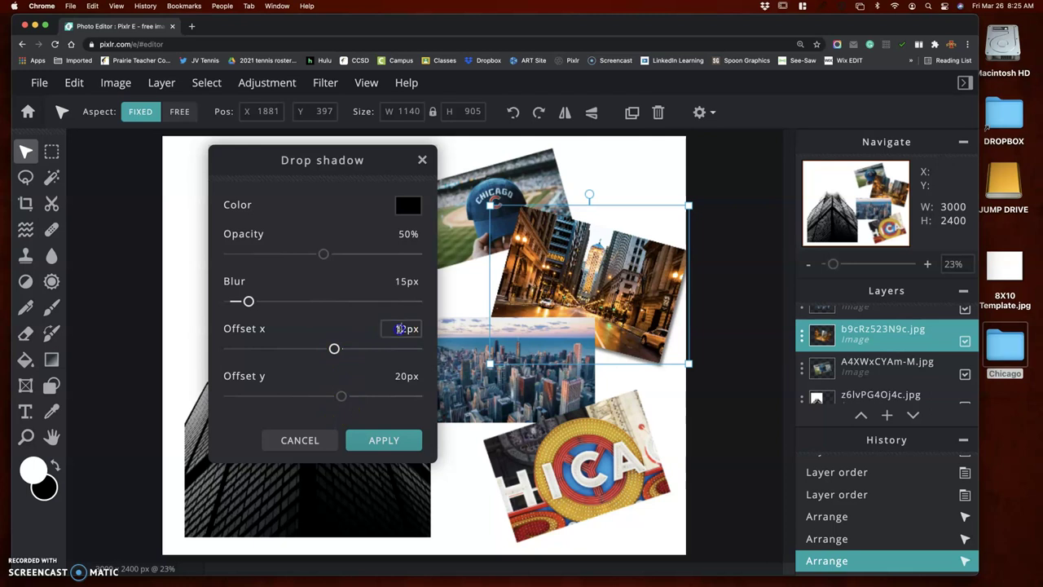
text(10)
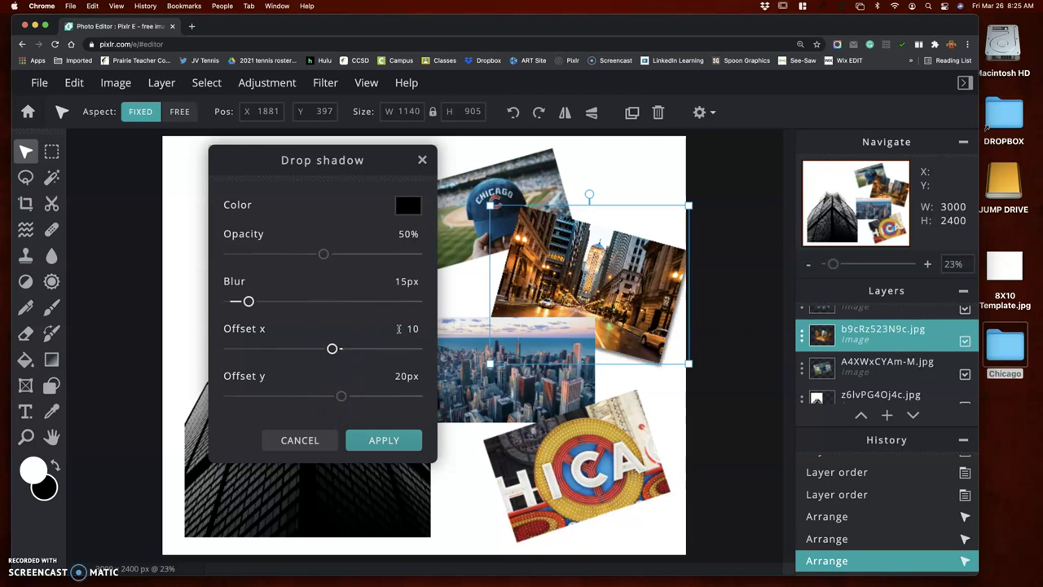
click(408, 373)
double_click(401, 376)
text(10)
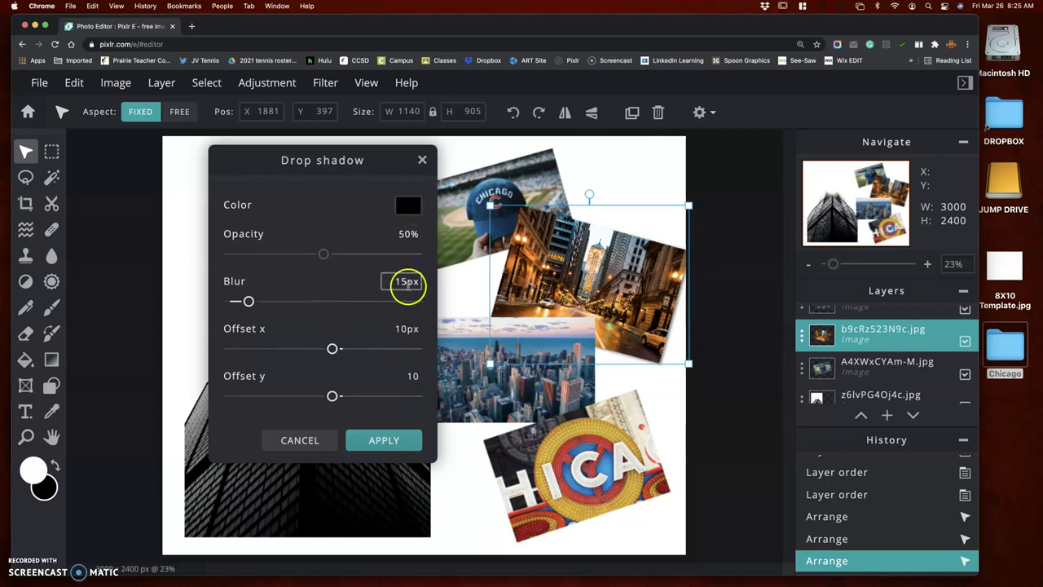
Apply the street photo's shadow, then apply a Blur 15, Offset 10/10 drop shadow to the cap photo.
click(388, 440)
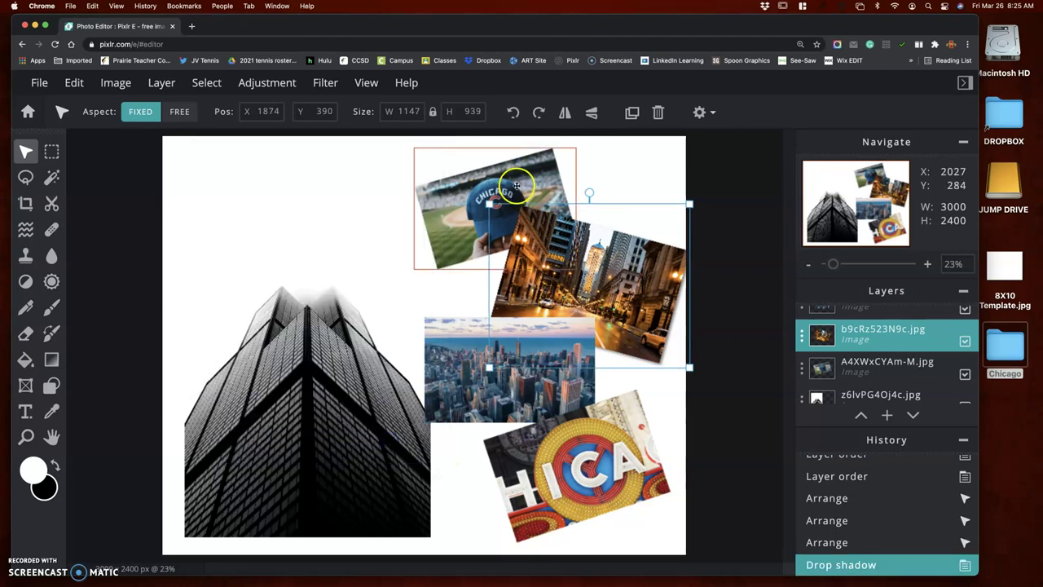
click(496, 203)
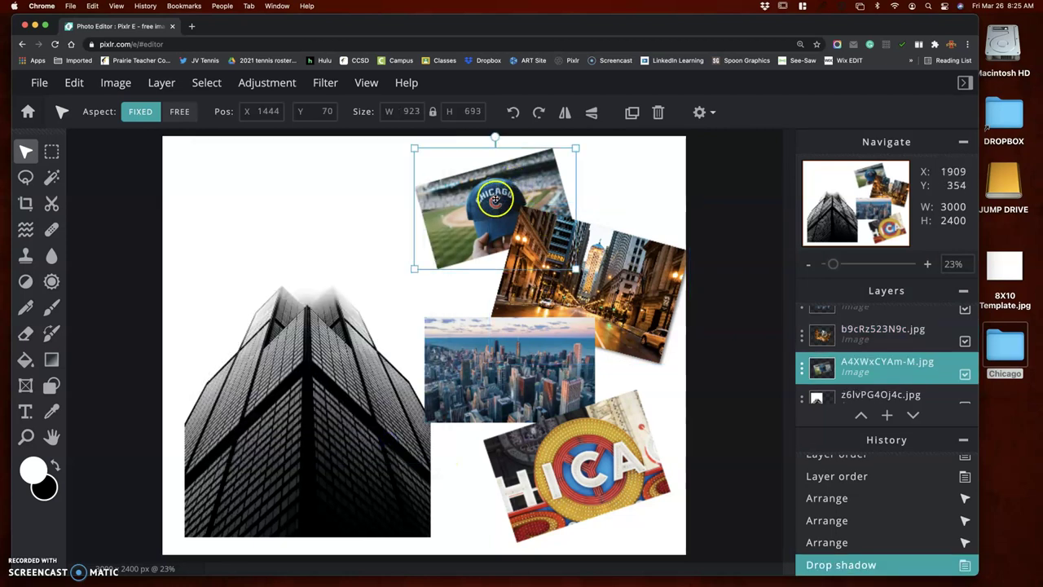
click(324, 83)
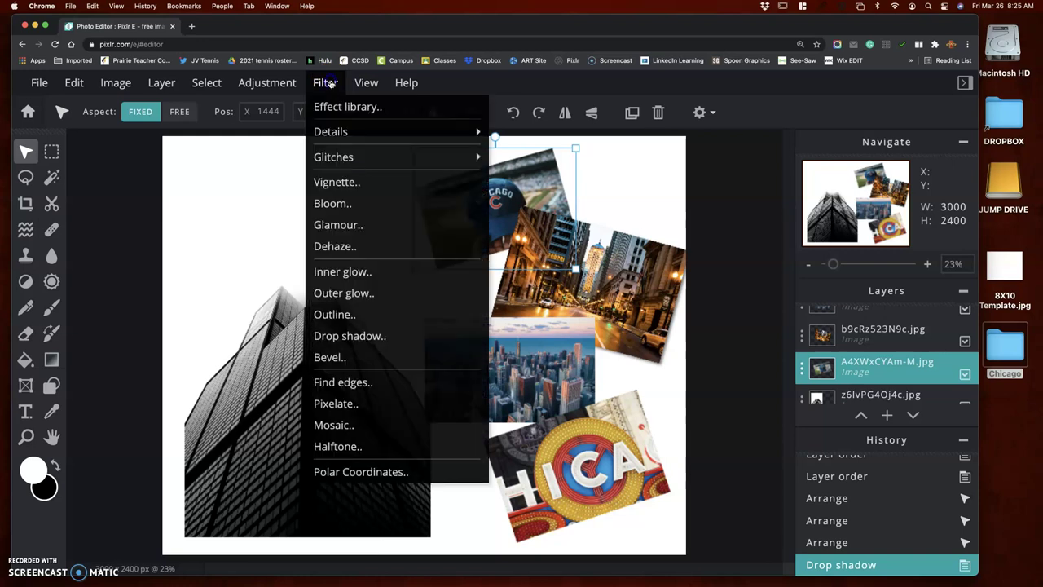
click(382, 335)
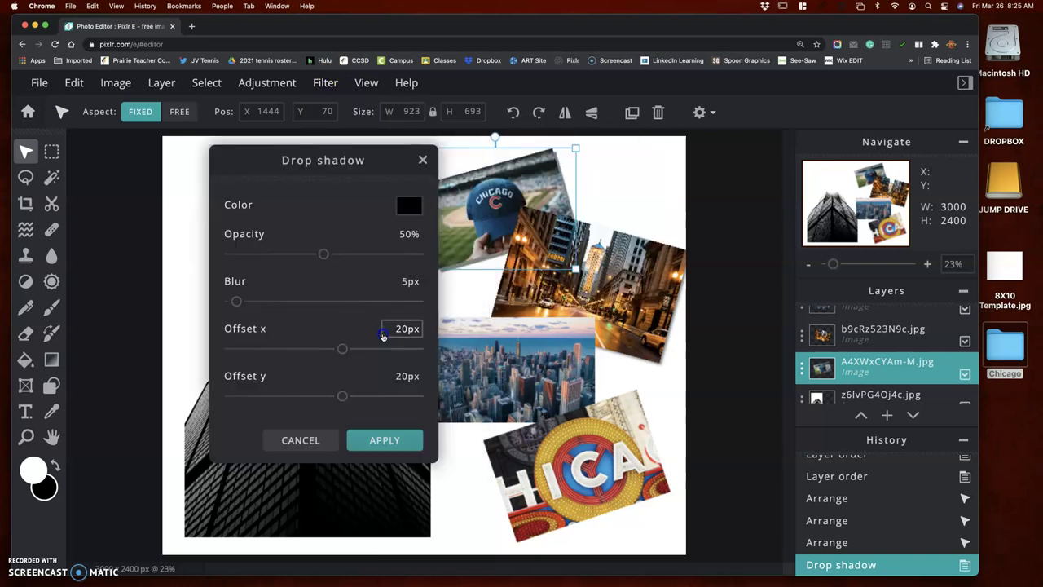
click(408, 234)
click(405, 281)
text(15)
click(406, 328)
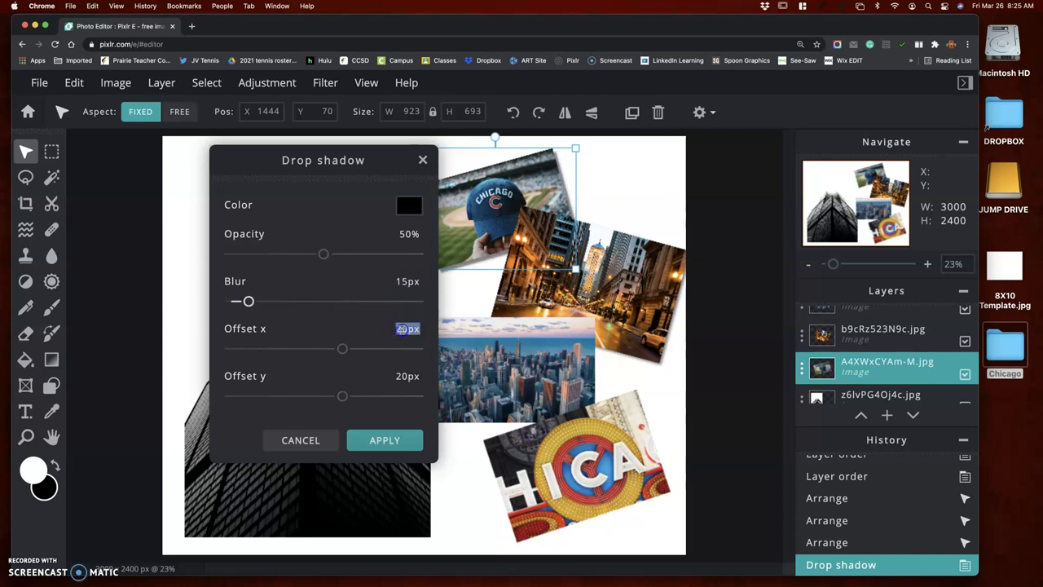
text(10)
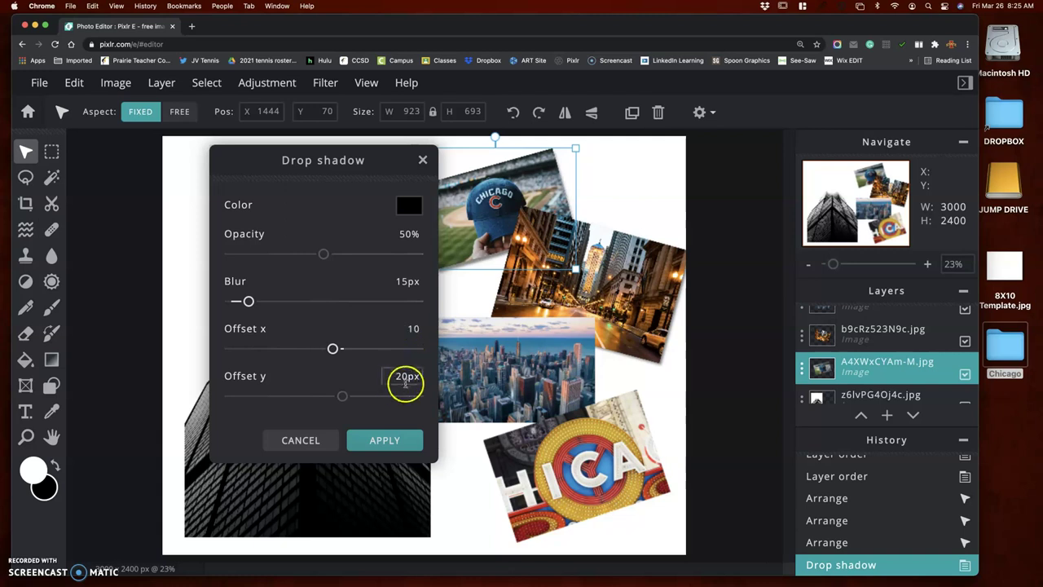
click(402, 377)
text(10)
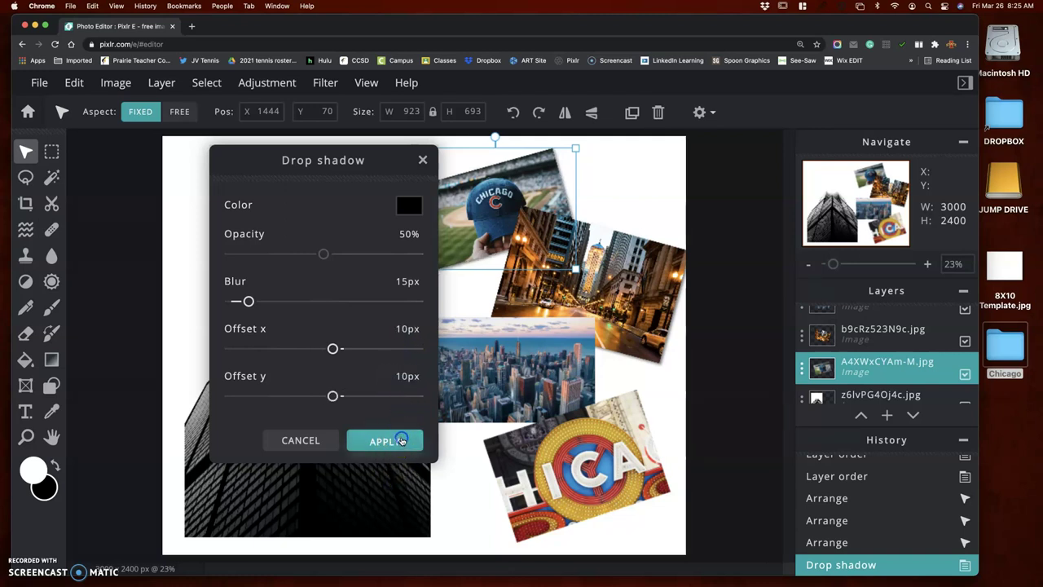
click(400, 441)
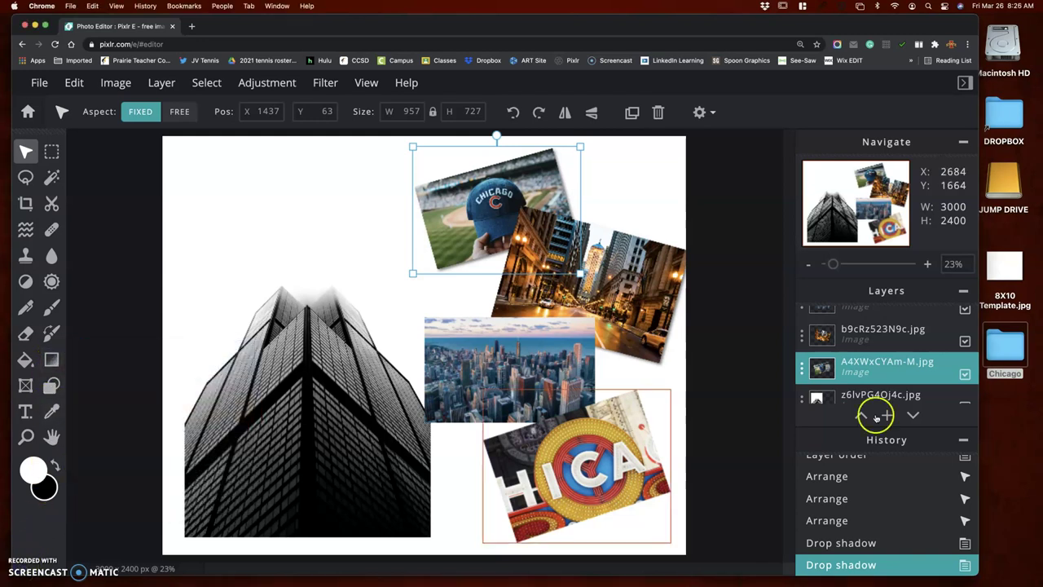
Add a text layer and enlarge its placeholder text across the collage.
mouse_move(886, 414)
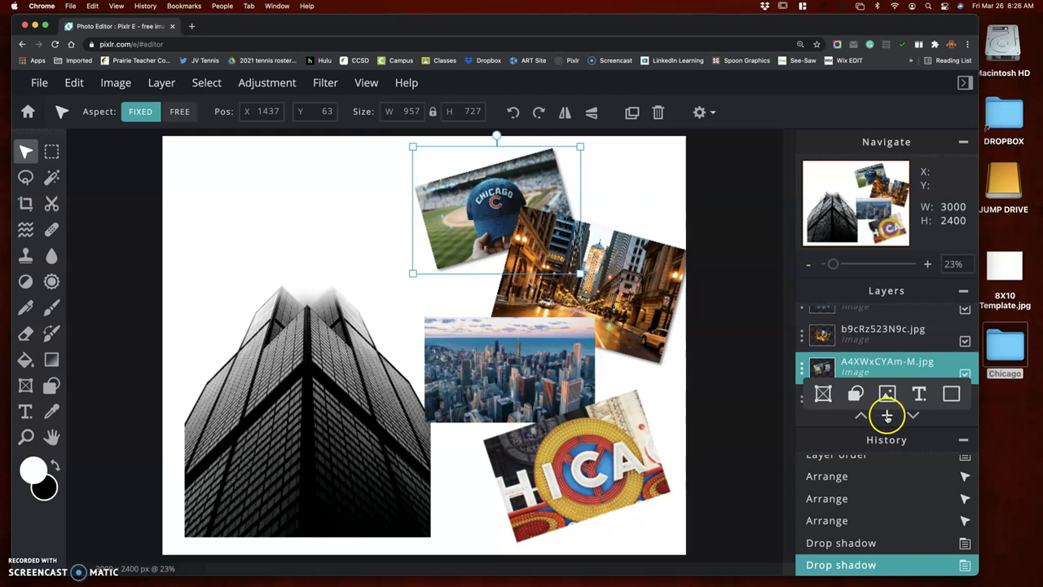
click(919, 394)
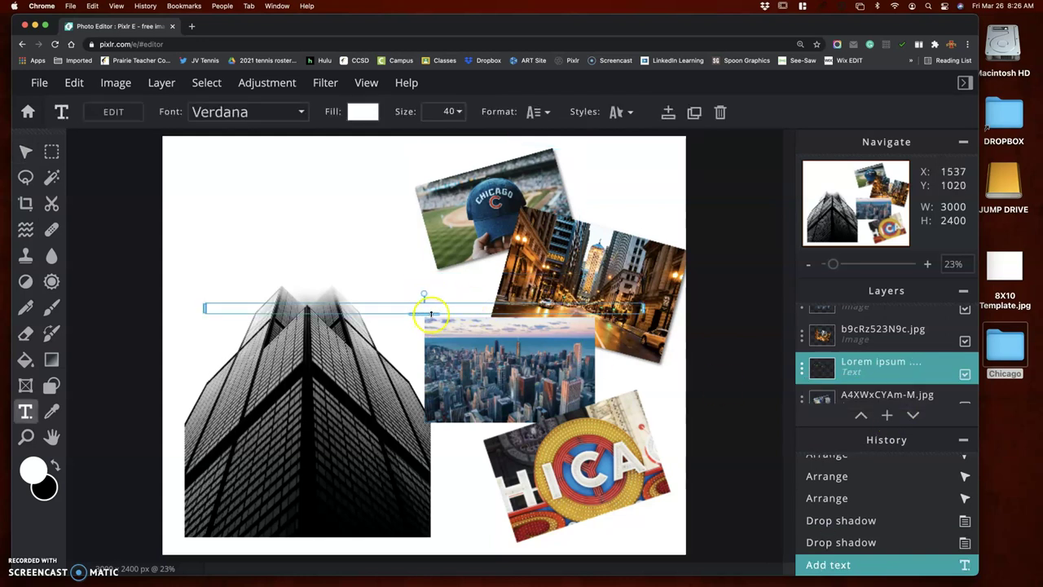
drag(430, 314, 397, 381)
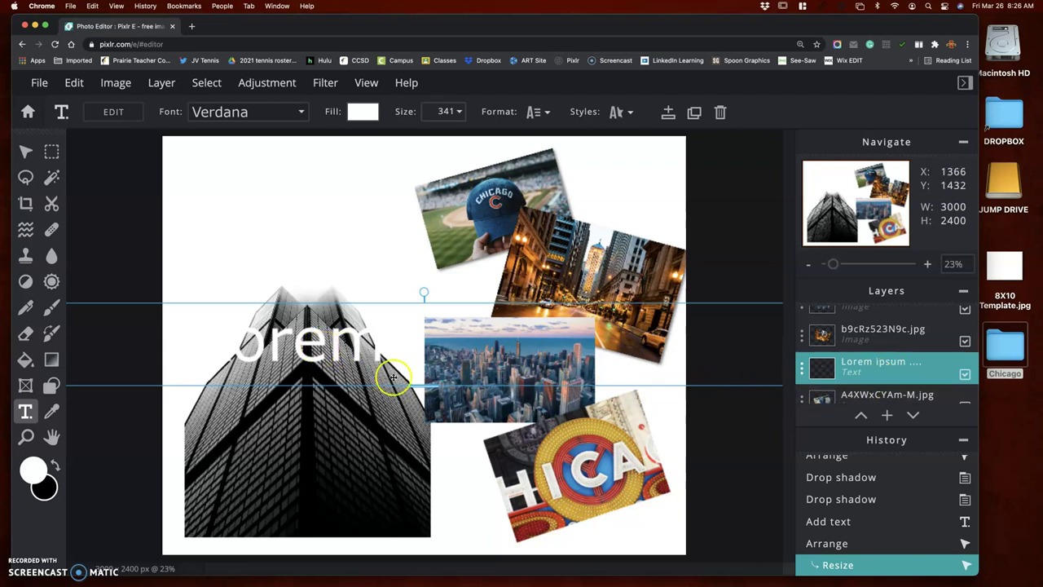
Move the text layer to the top of the Layers list above all photos.
scroll(892, 382, down, 2)
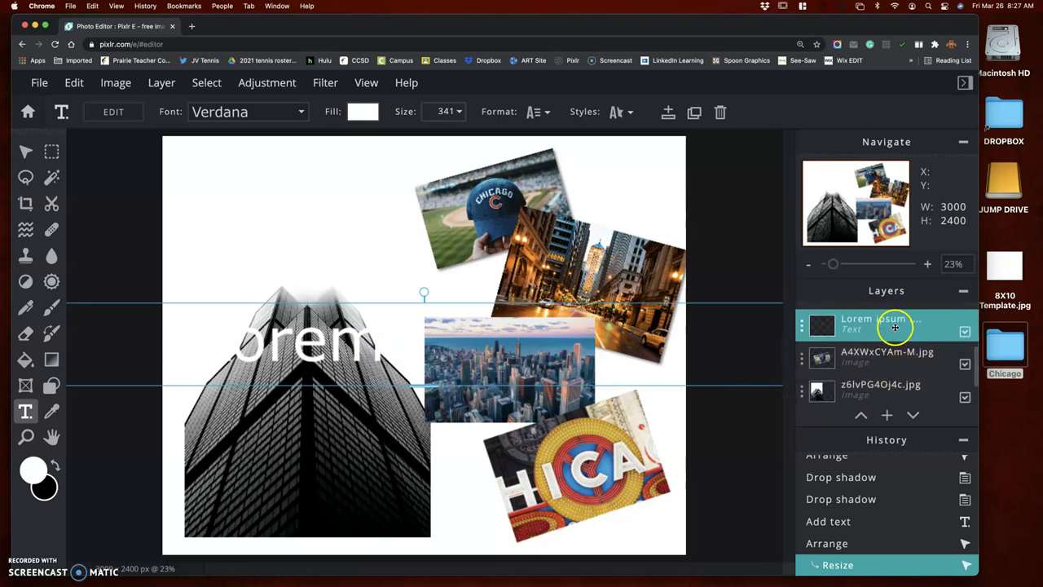
scroll(901, 342, up, 1)
mouse_move(905, 346)
mouse_down()
mouse_move(902, 365)
mouse_move(896, 327)
mouse_up()
scroll(918, 362, up, 2)
drag(918, 369, 902, 322)
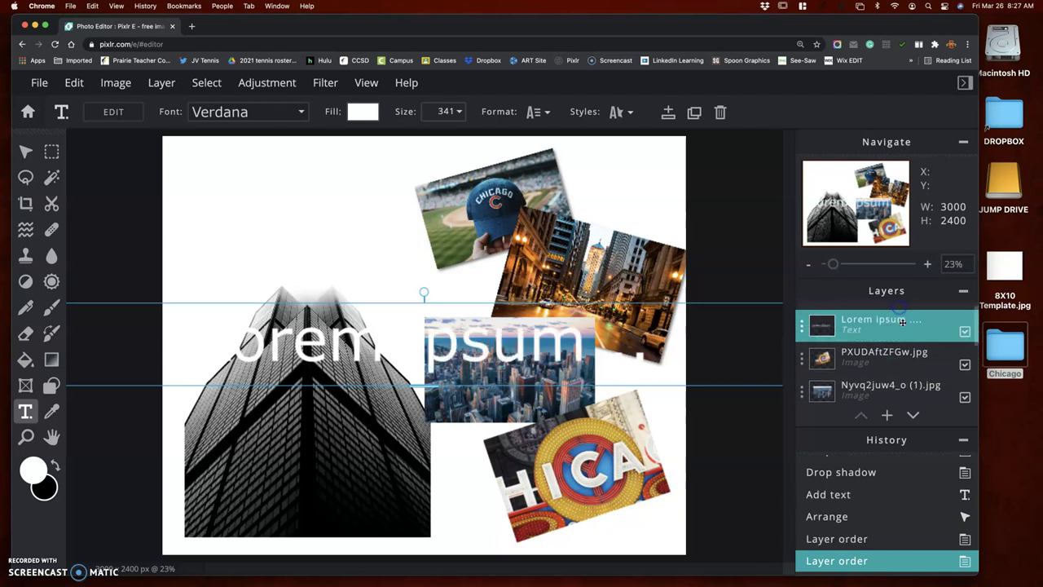
Replace the placeholder text with 'CHICAGO'.
double_click(357, 346)
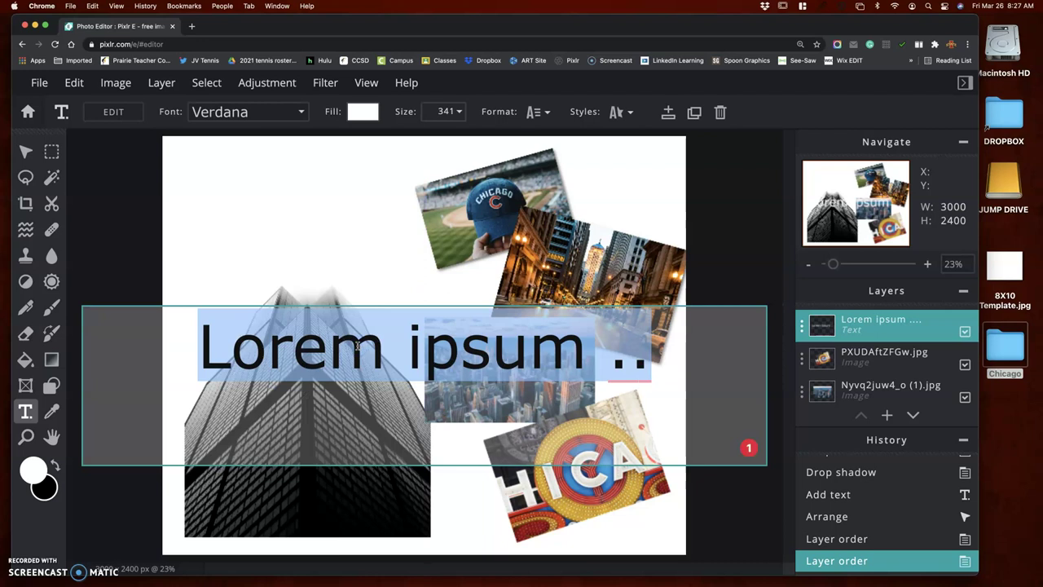
text(CH)
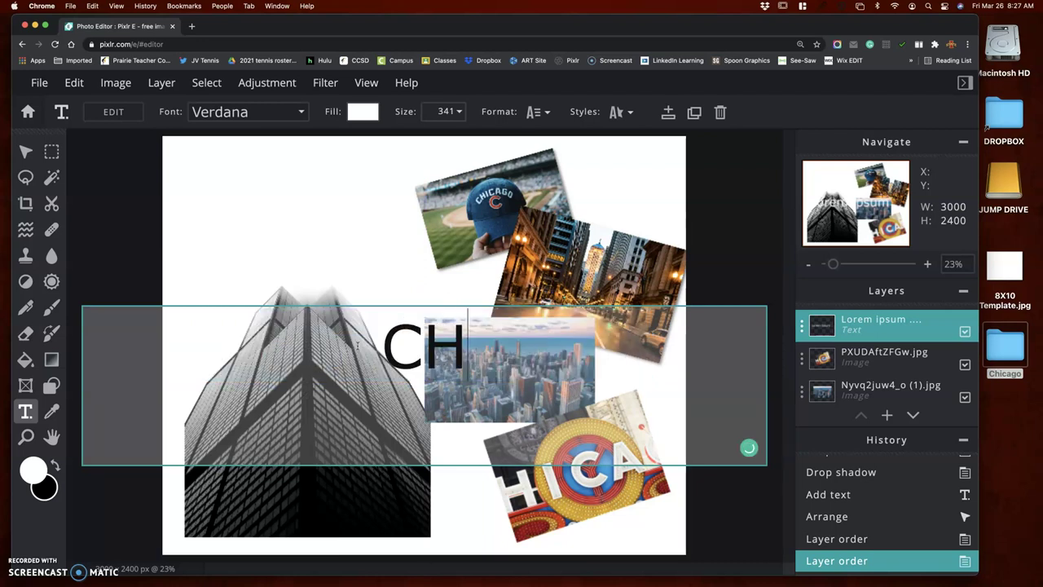
text(ICAGO)
click(585, 153)
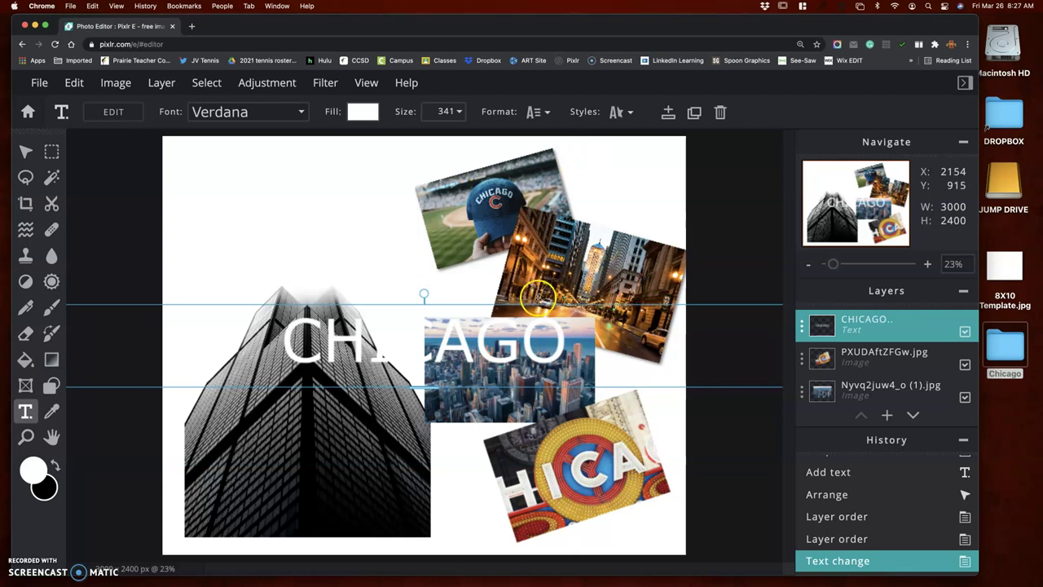
Set the text fill colour to dark navy blue (#010464).
click(366, 114)
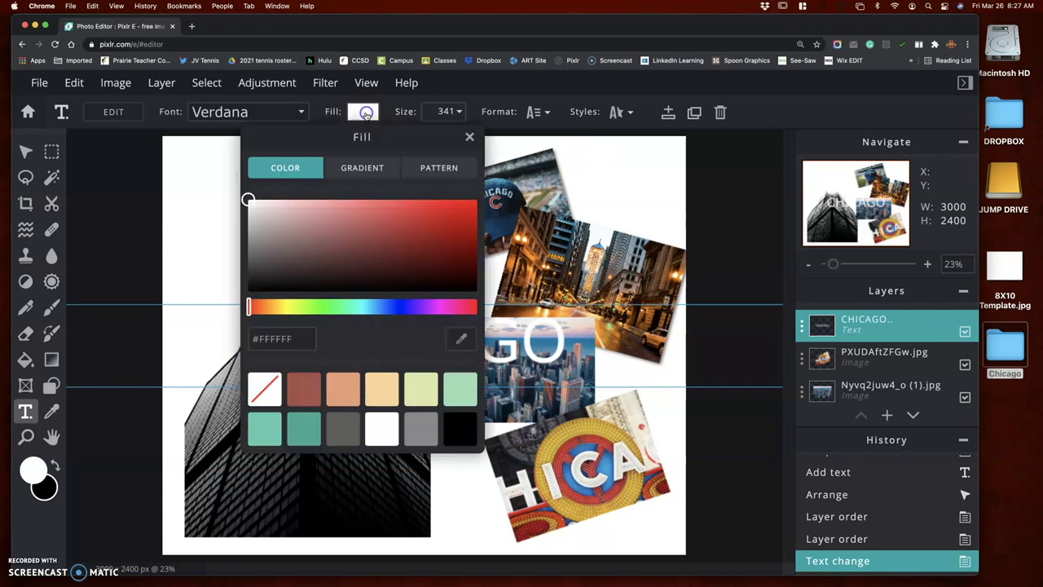
click(401, 306)
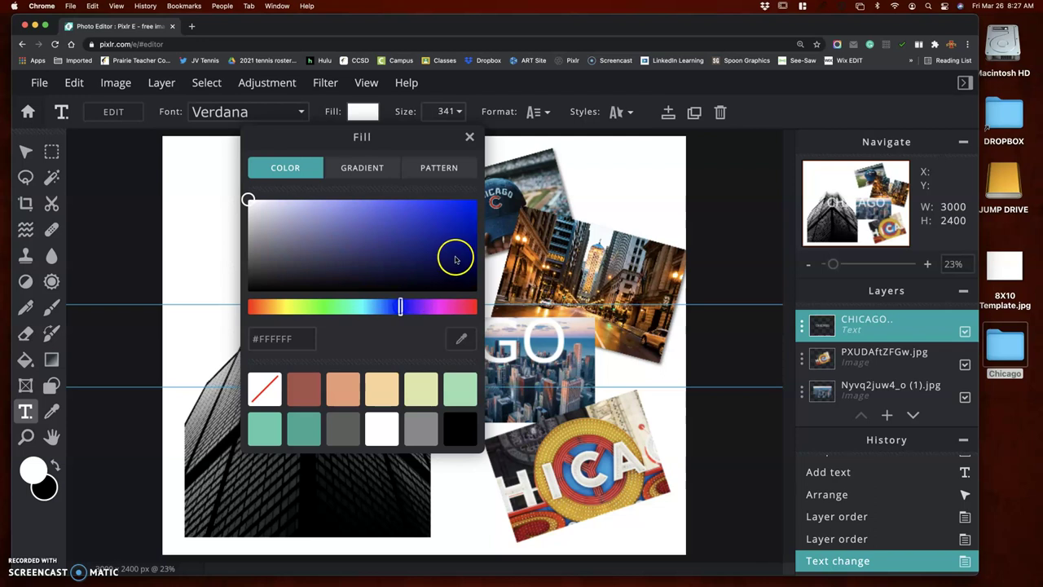
drag(459, 252, 475, 256)
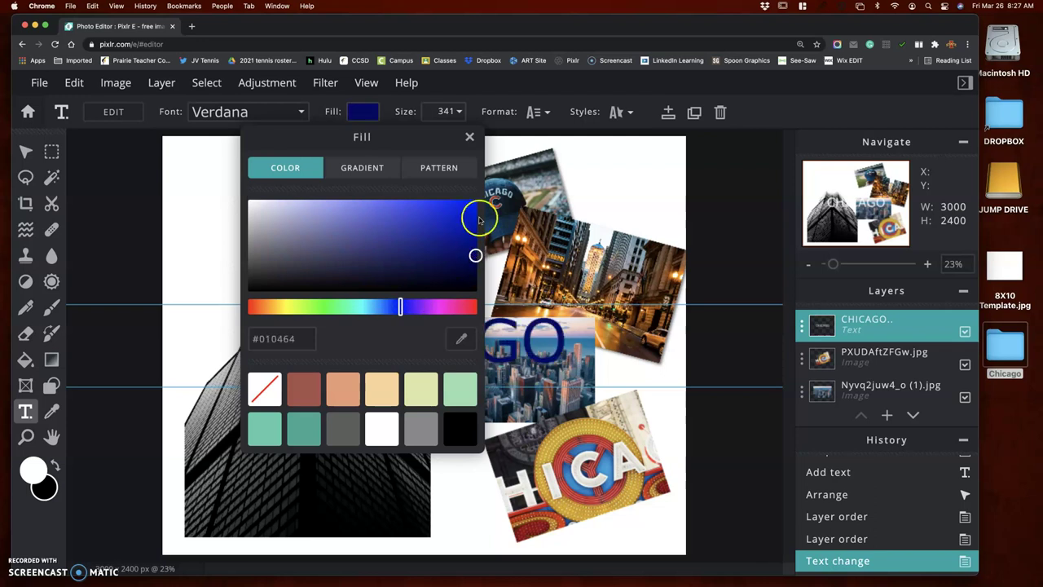
click(518, 101)
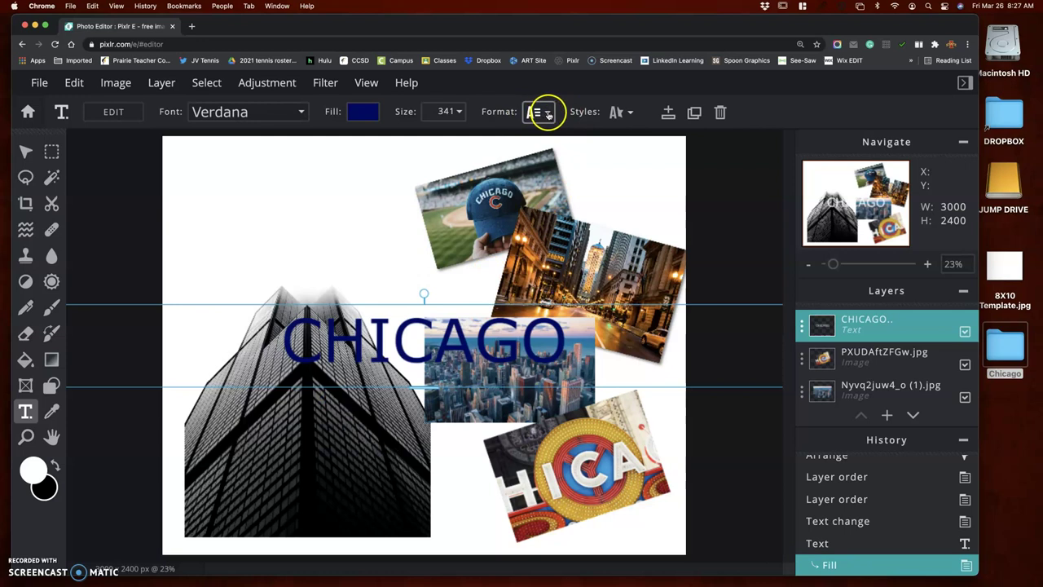
Add a shadow style to CHICAGO: blur 21, distance 27, direction about 130, opacity 65.
click(625, 114)
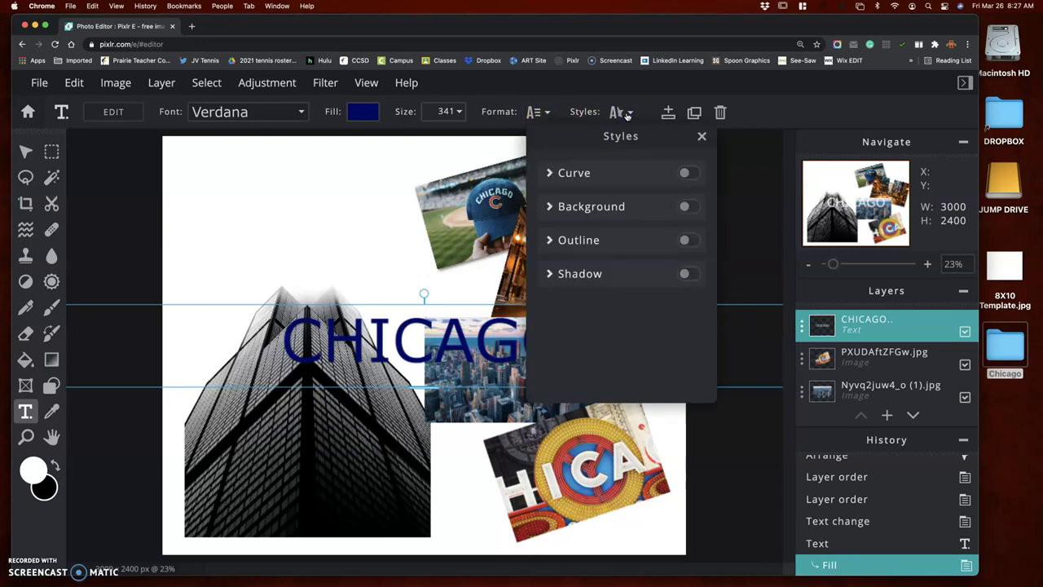
click(577, 111)
click(616, 112)
click(691, 273)
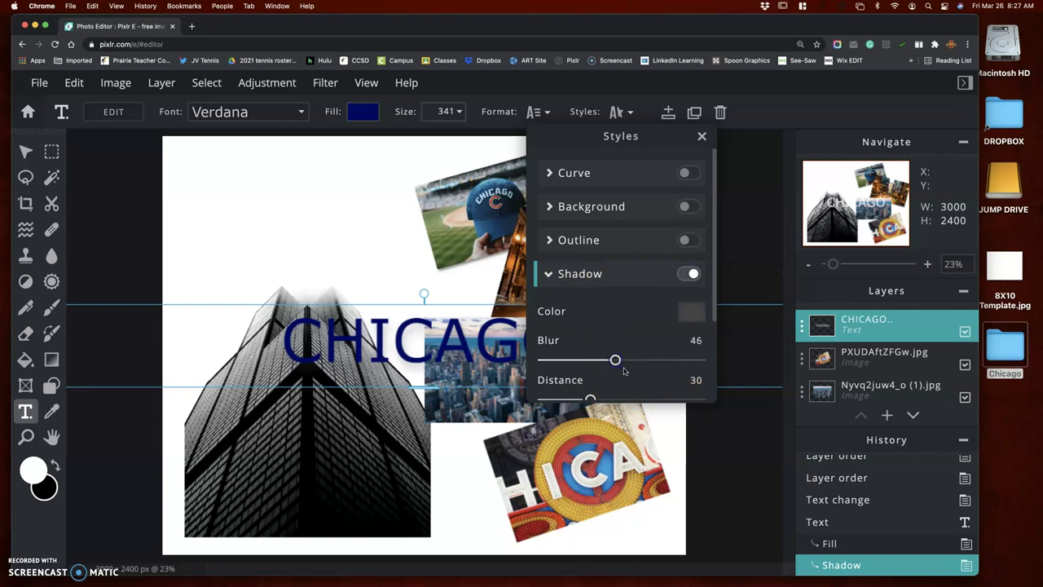
scroll(624, 371, down, 3)
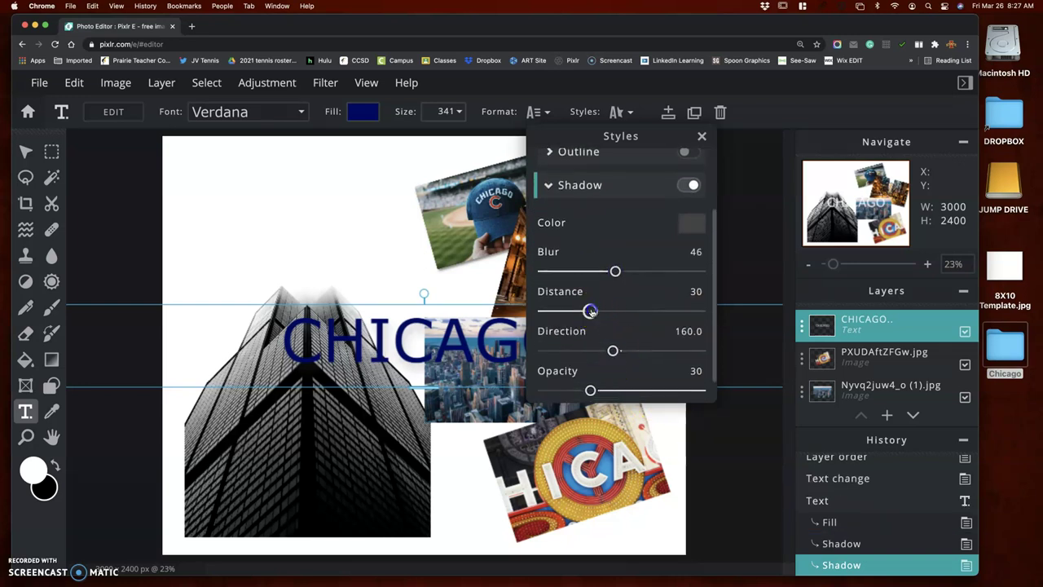
drag(601, 311, 600, 377)
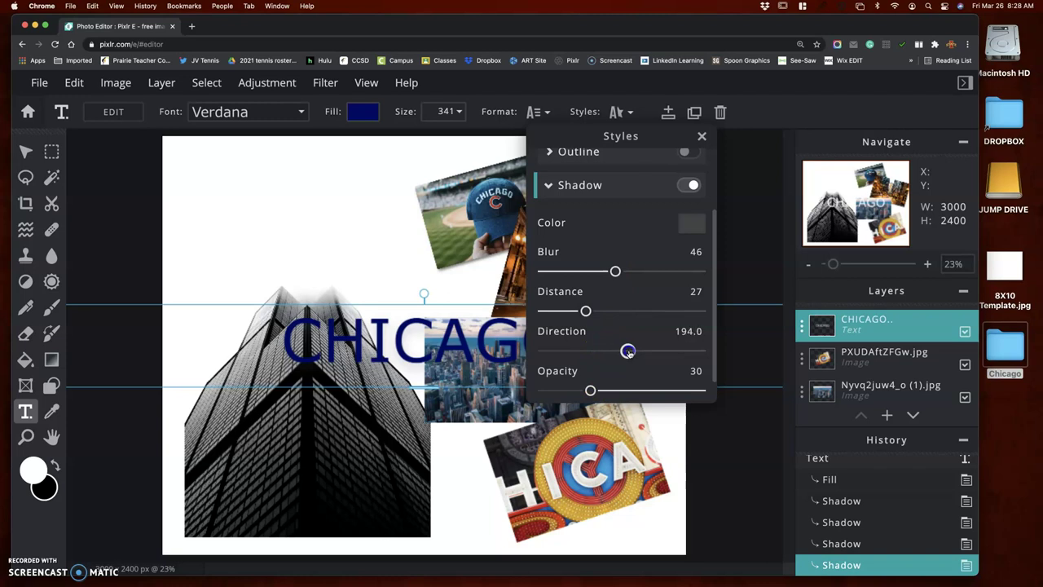
drag(629, 351, 629, 351)
drag(591, 392, 590, 391)
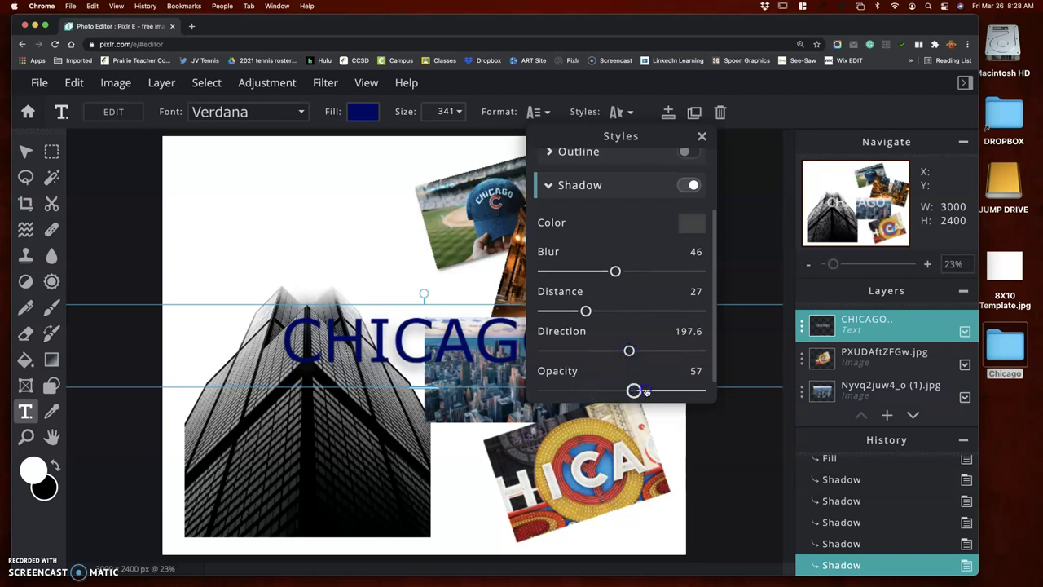
drag(645, 391, 646, 391)
drag(614, 270, 577, 272)
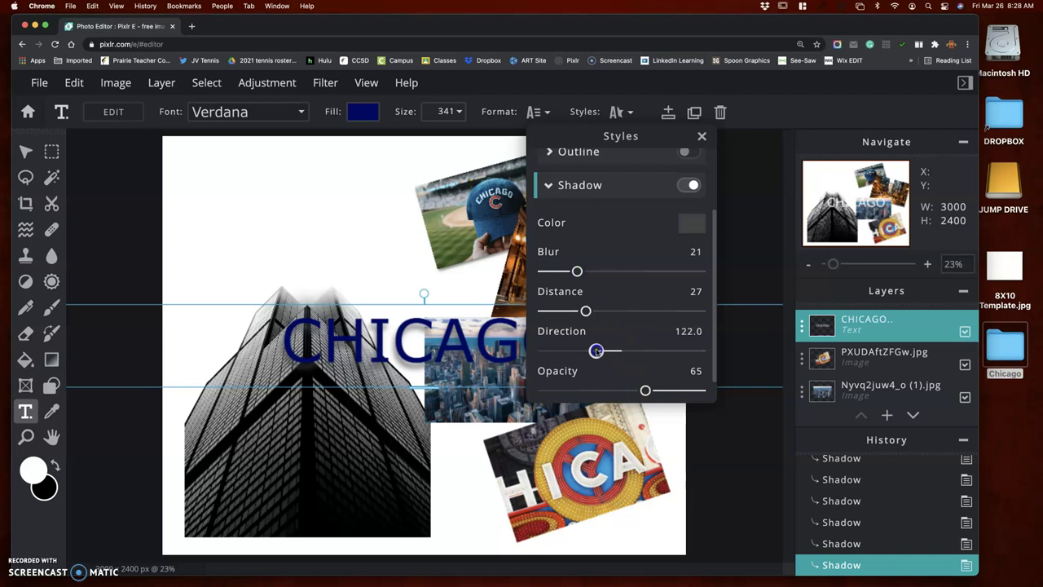
drag(597, 351, 599, 351)
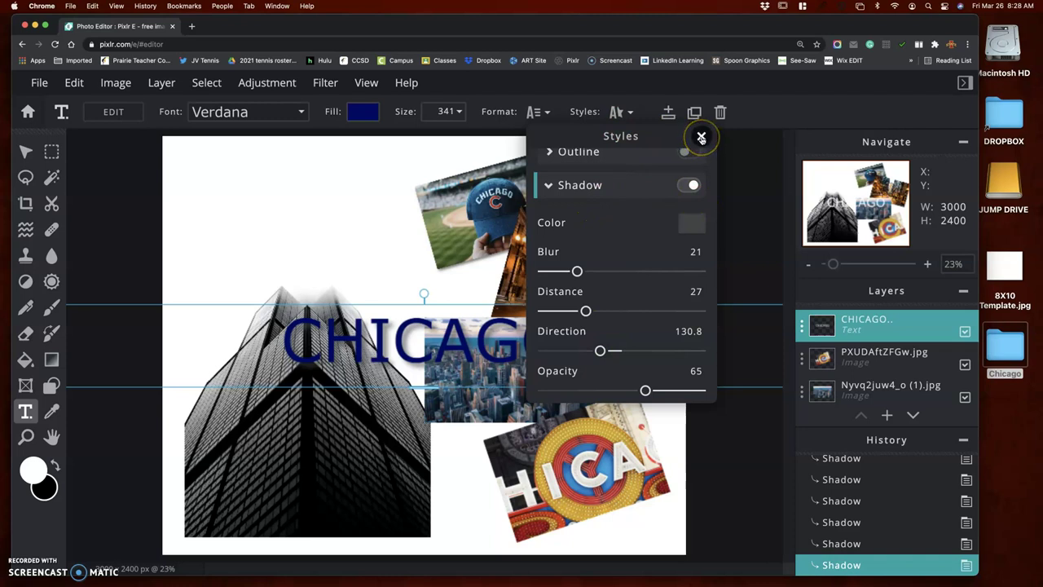
click(701, 139)
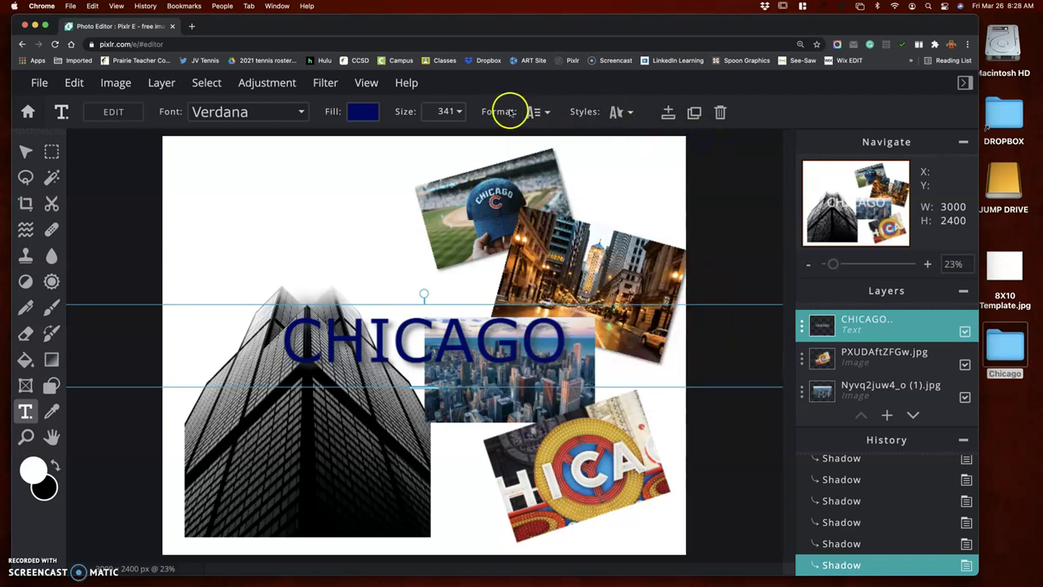
Switch the CHICAGO text from Verdana to the BEORNHEARD font.
click(301, 112)
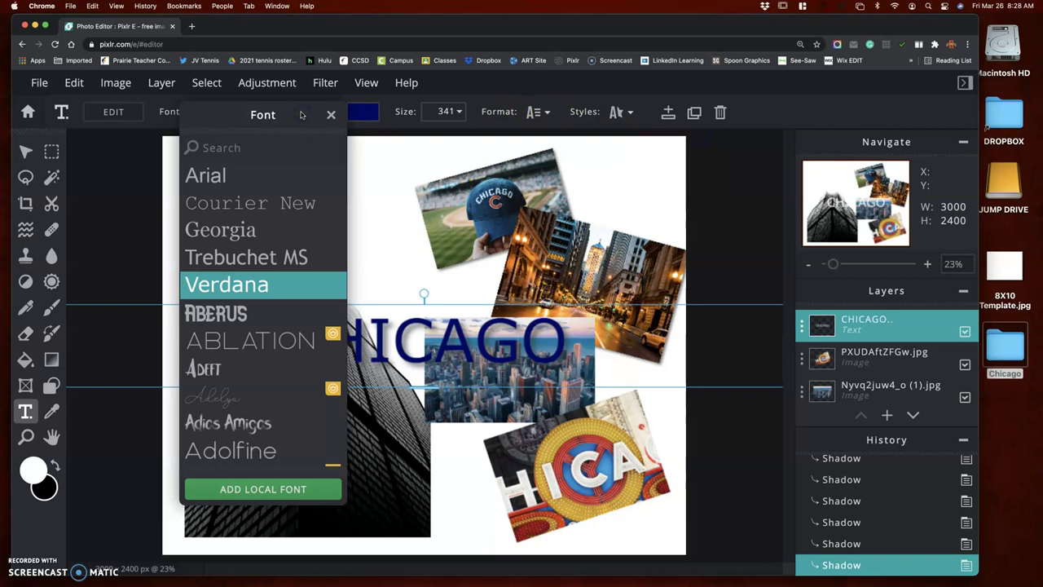
scroll(284, 314, down, 4)
scroll(284, 319, down, 10)
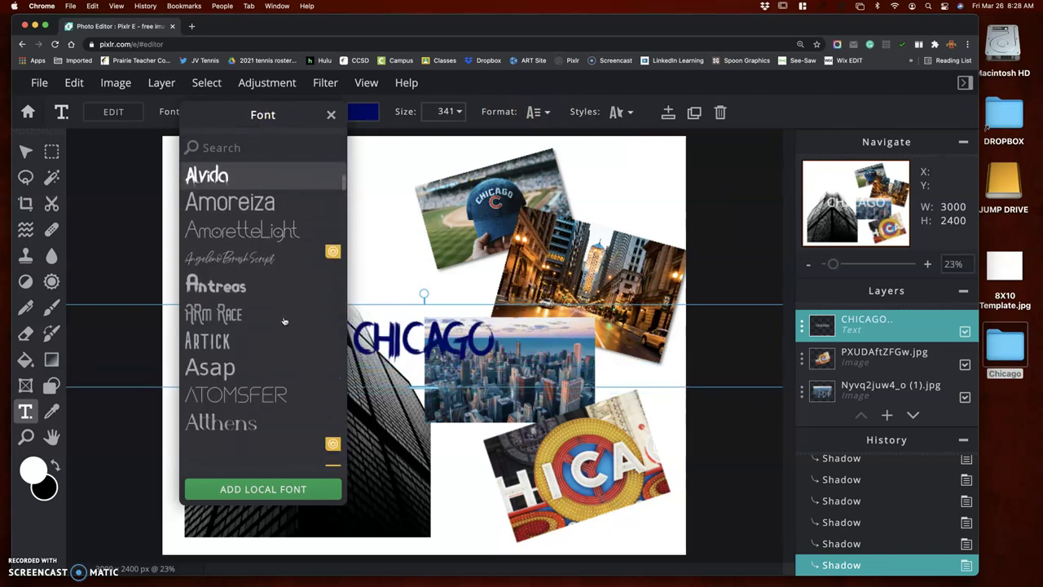
scroll(284, 319, down, 8)
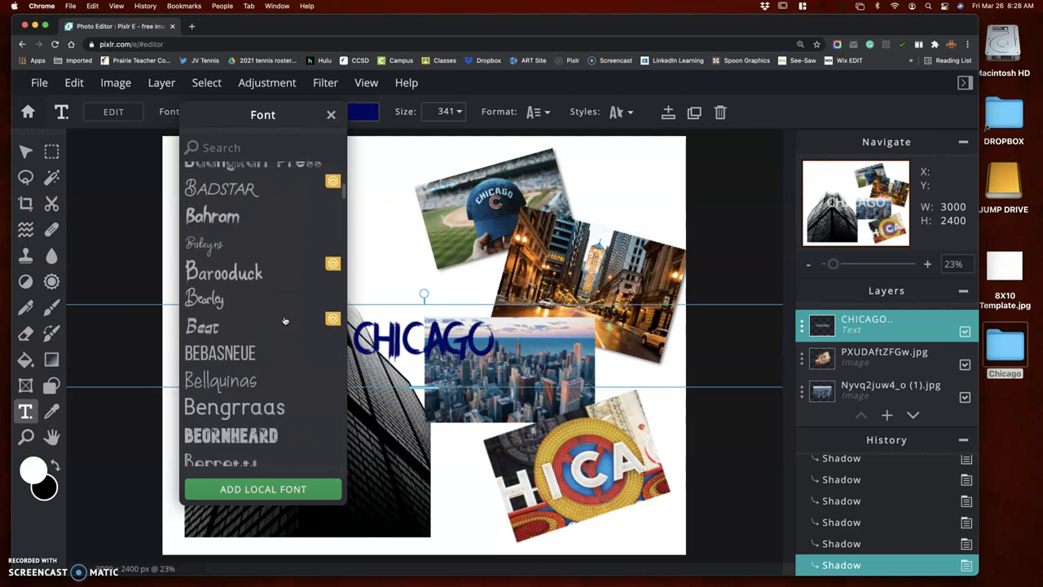
scroll(284, 319, down, 5)
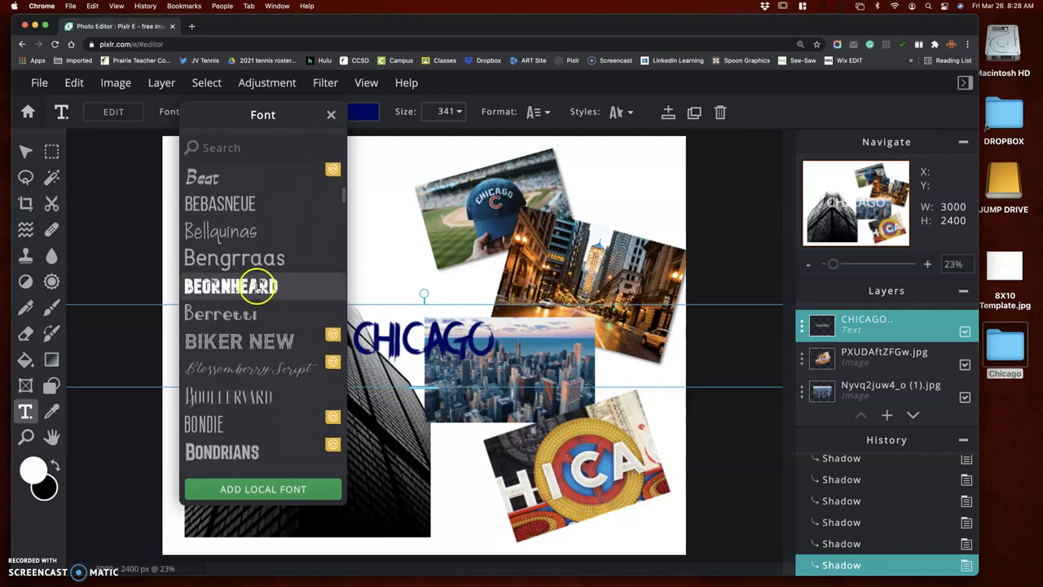
click(260, 284)
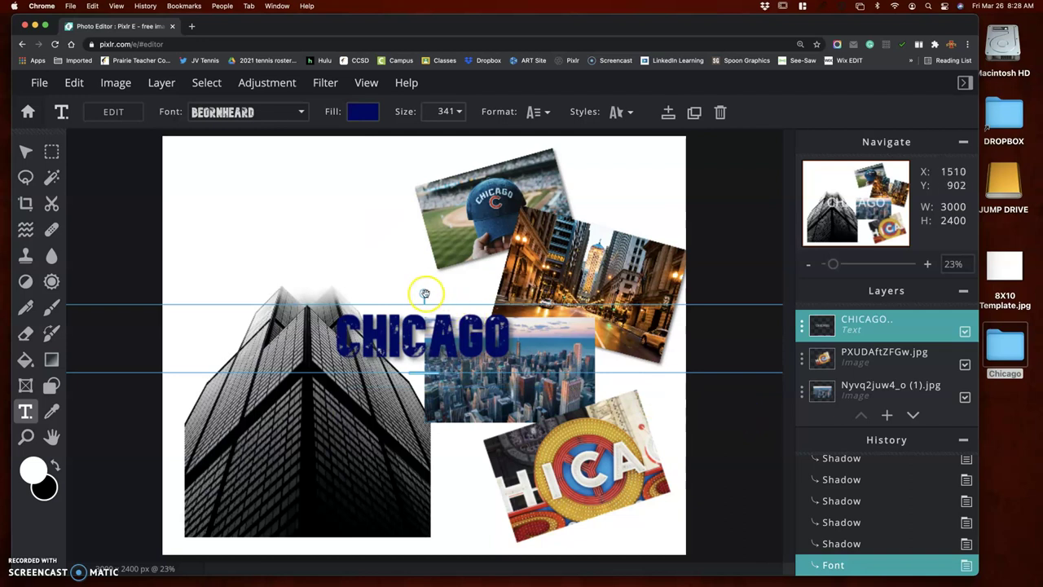
Tilt CHICAGO upward, set its size to 500, and move it to the collage's upper left.
mouse_move(425, 293)
mouse_down()
mouse_move(411, 291)
mouse_move(440, 297)
mouse_move(400, 294)
mouse_move(411, 293)
mouse_up()
click(459, 110)
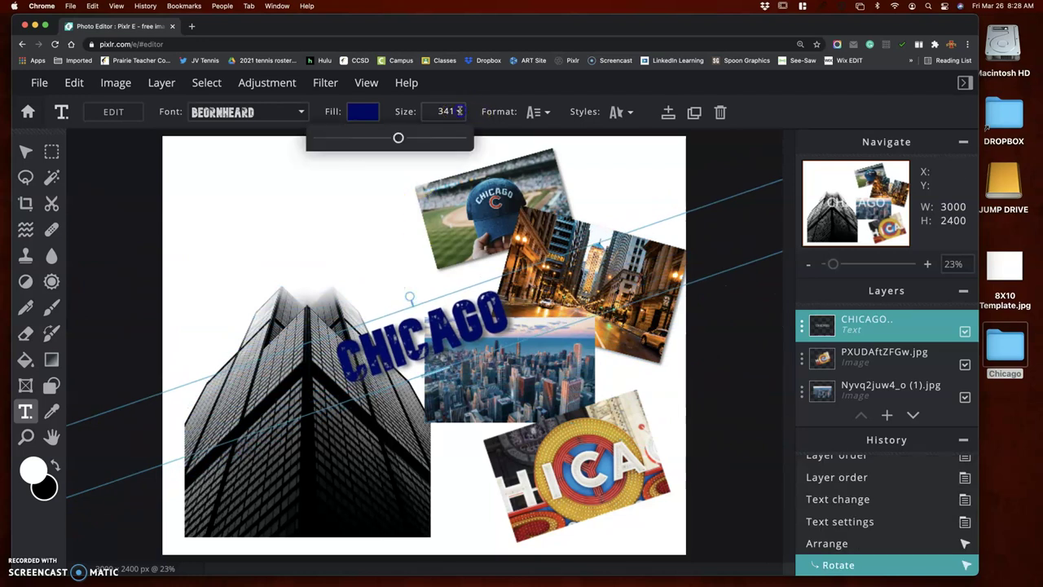
drag(399, 139, 414, 140)
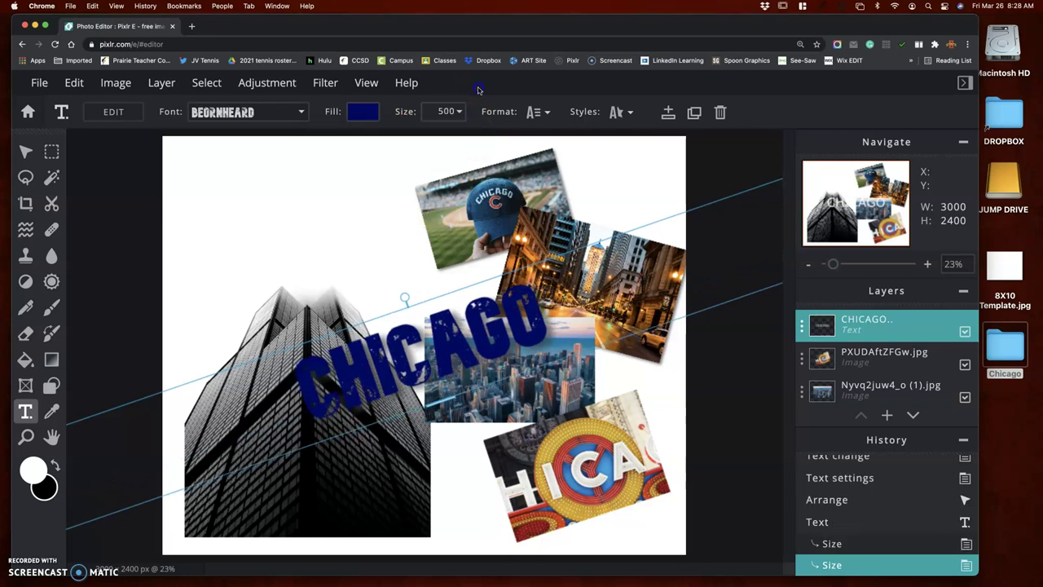
drag(465, 384, 327, 246)
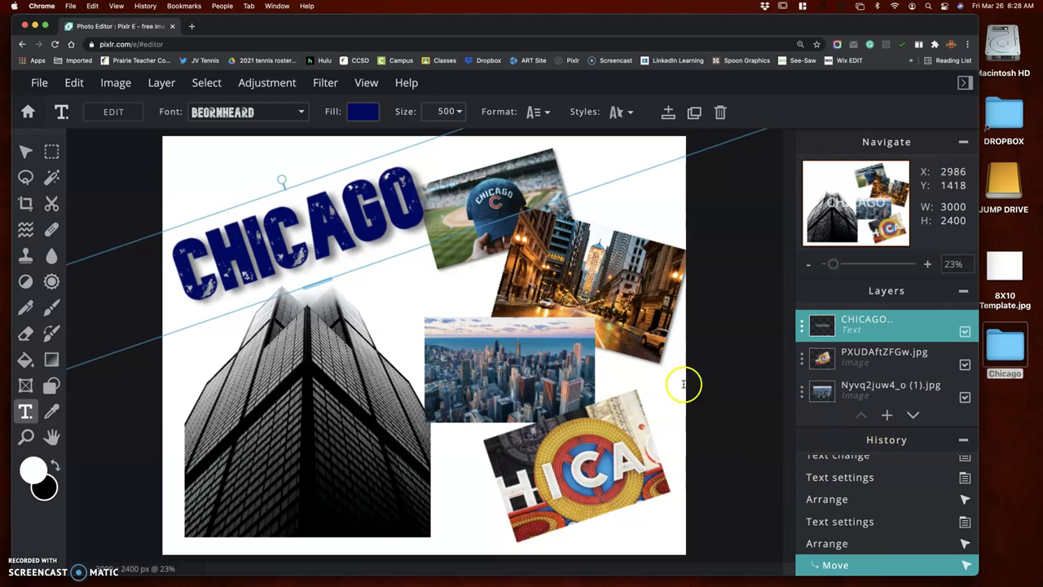
Commit the CHICAGO text layer, leaving the tilted navy title at the upper left.
key(super+z)
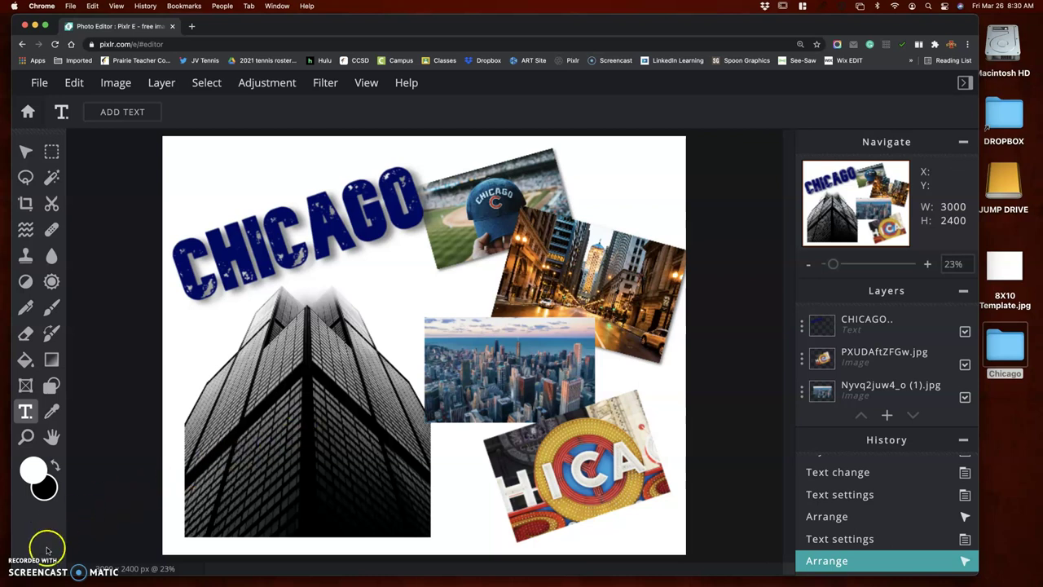
click(9, 564)
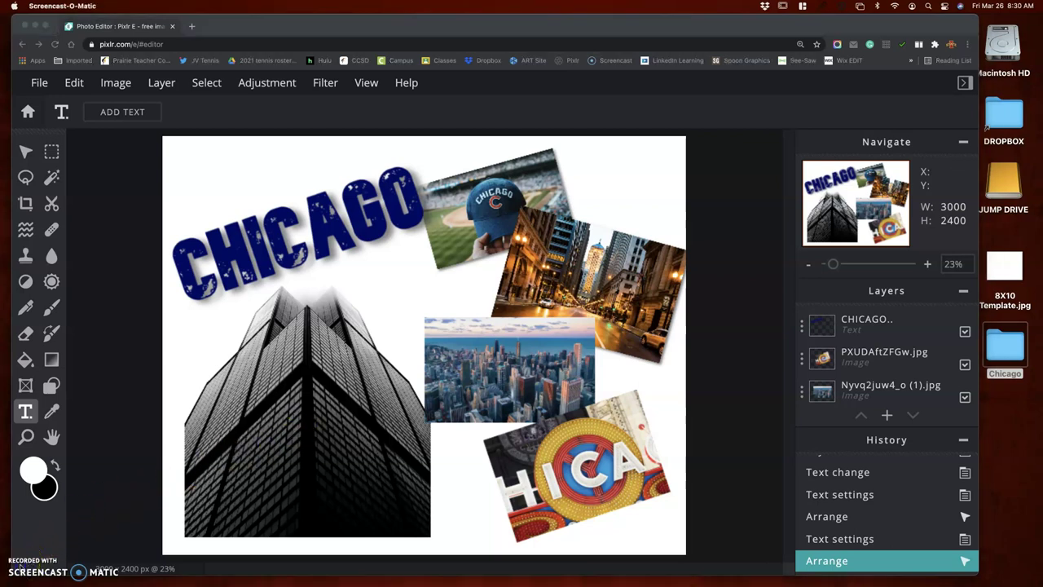